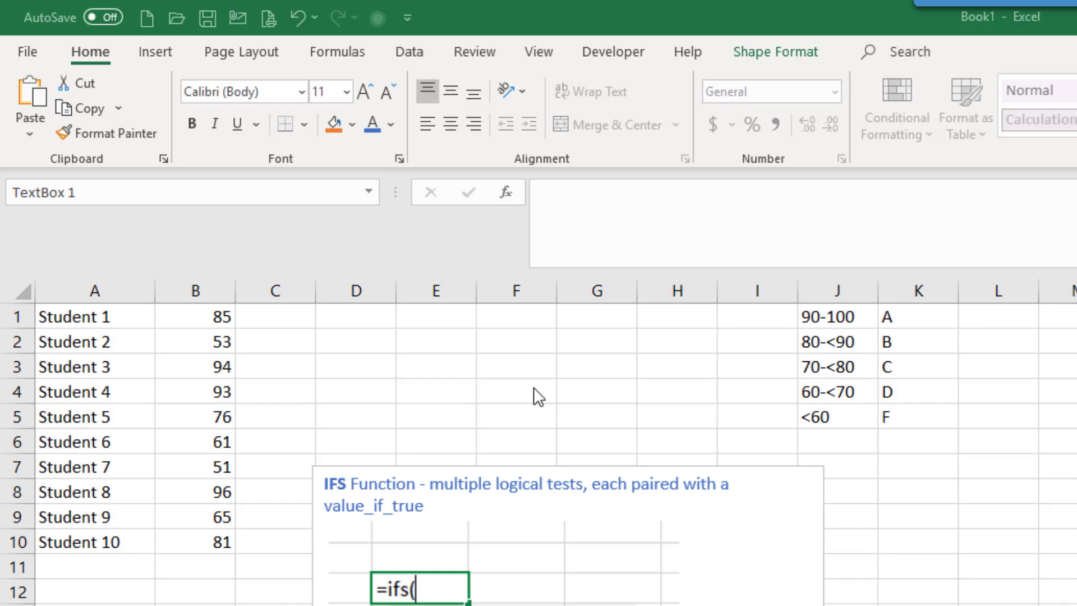
Begin an IFS formula in C1 whose first test, B1>=90, returns "A"
click(246, 315)
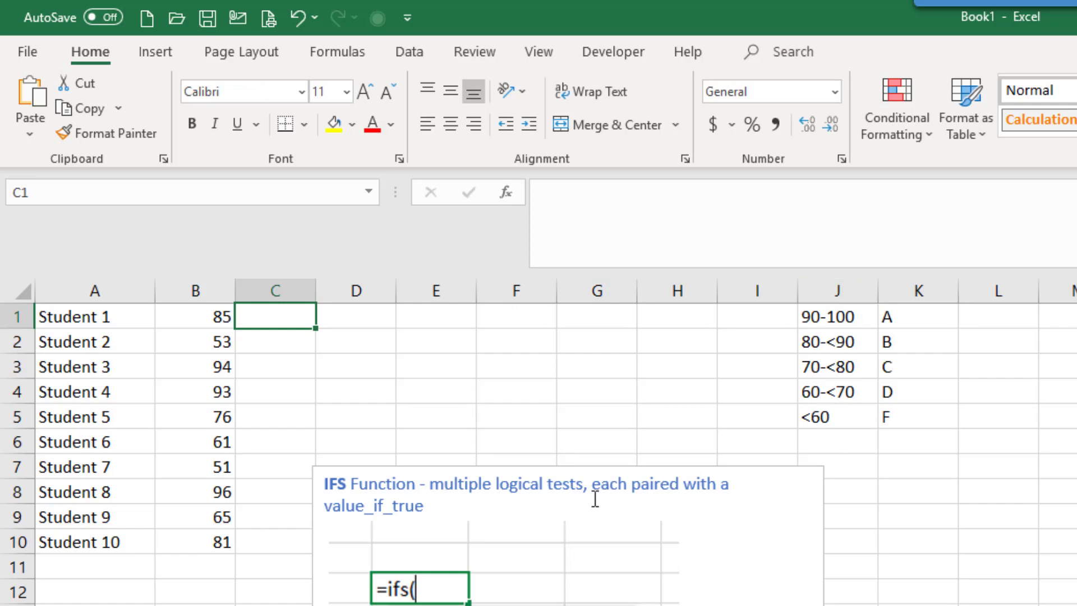
text(=ifs)
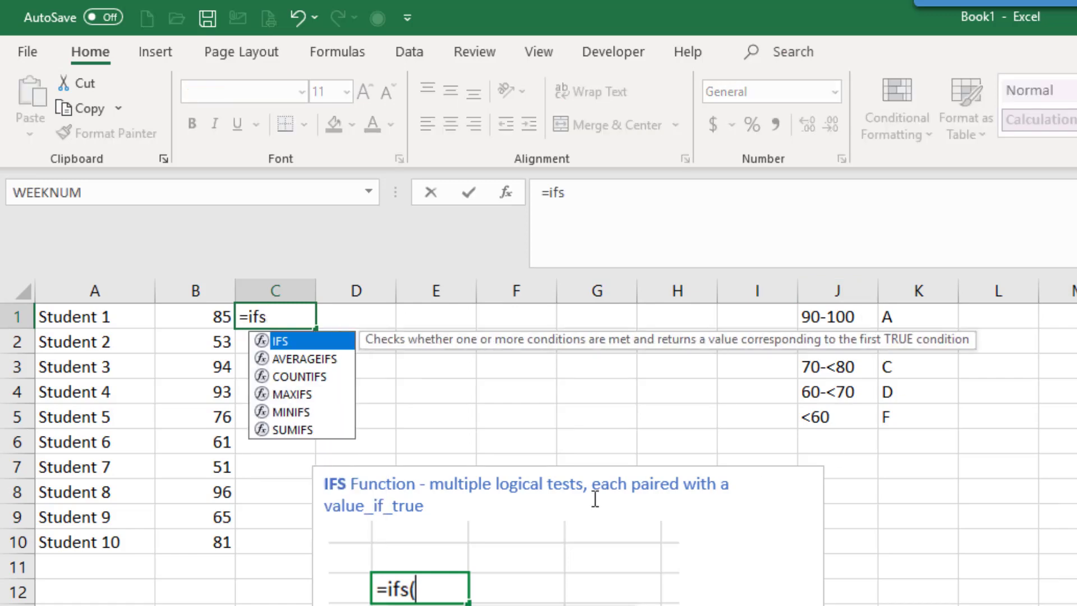
text(()
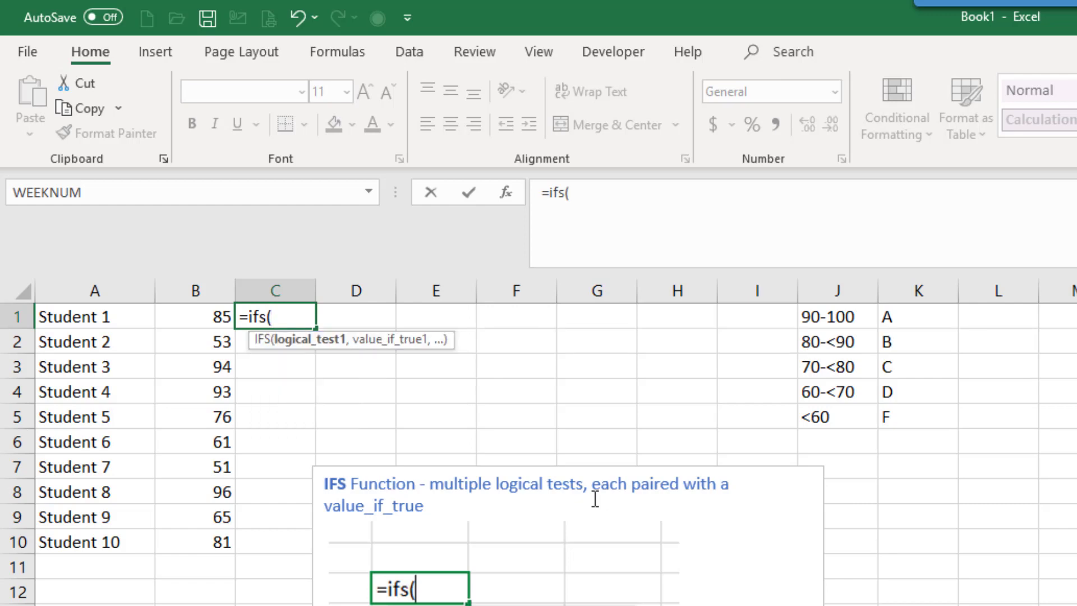
click(199, 318)
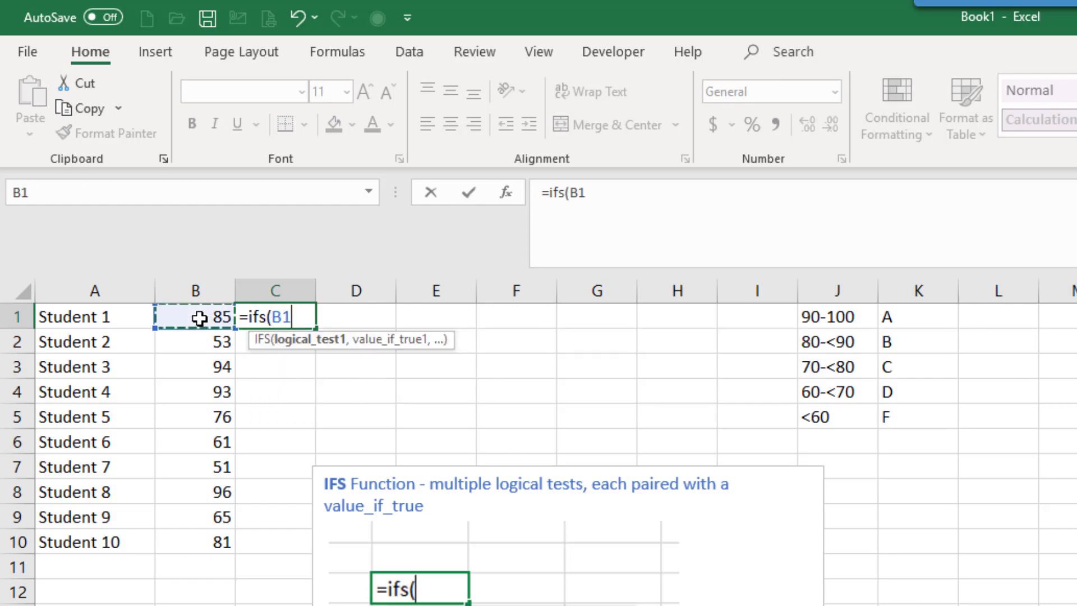
text(>)
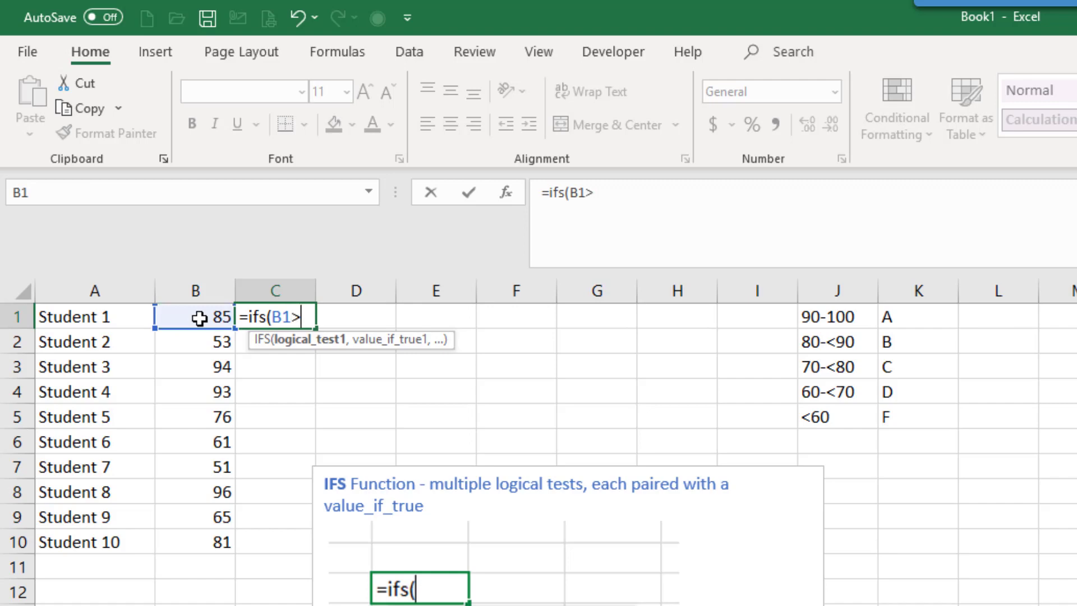
text(=90,)
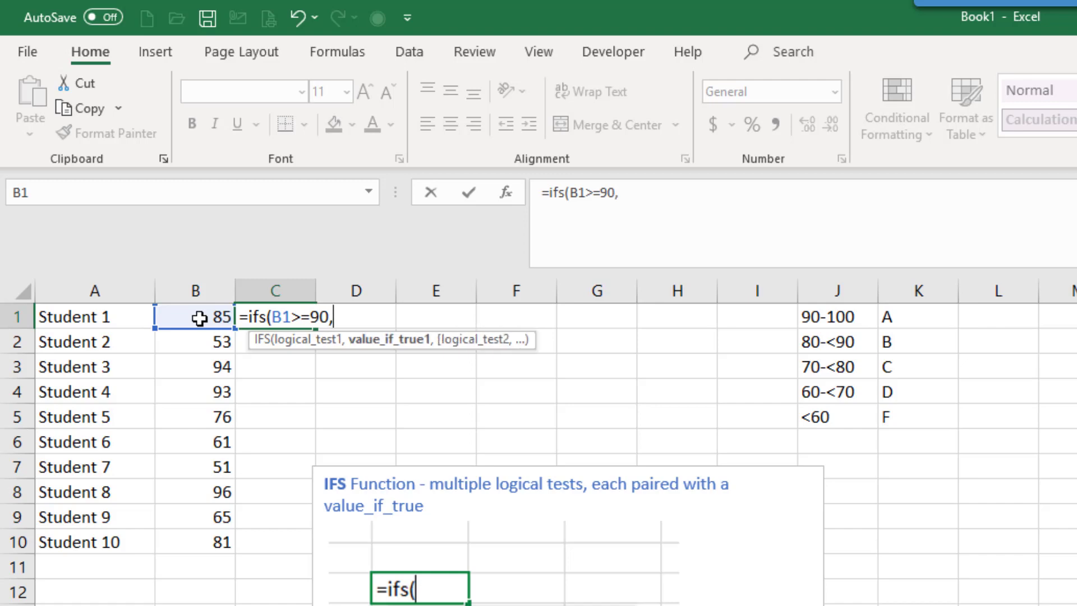
text("A",)
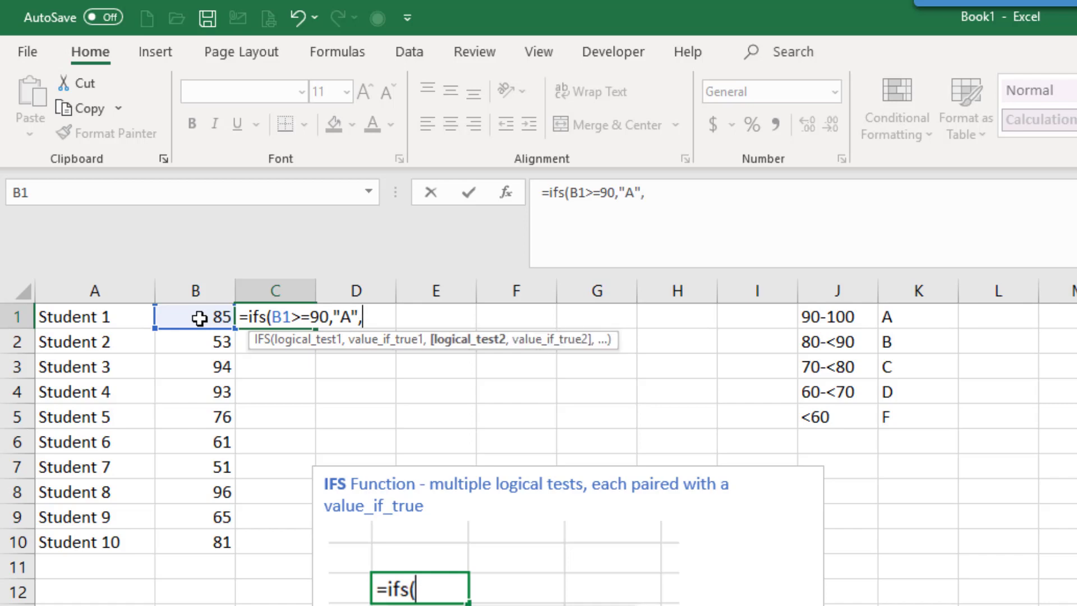
Add a second test to the C1 IFS formula, B1>=80, returning "B"
click(199, 318)
text(>)
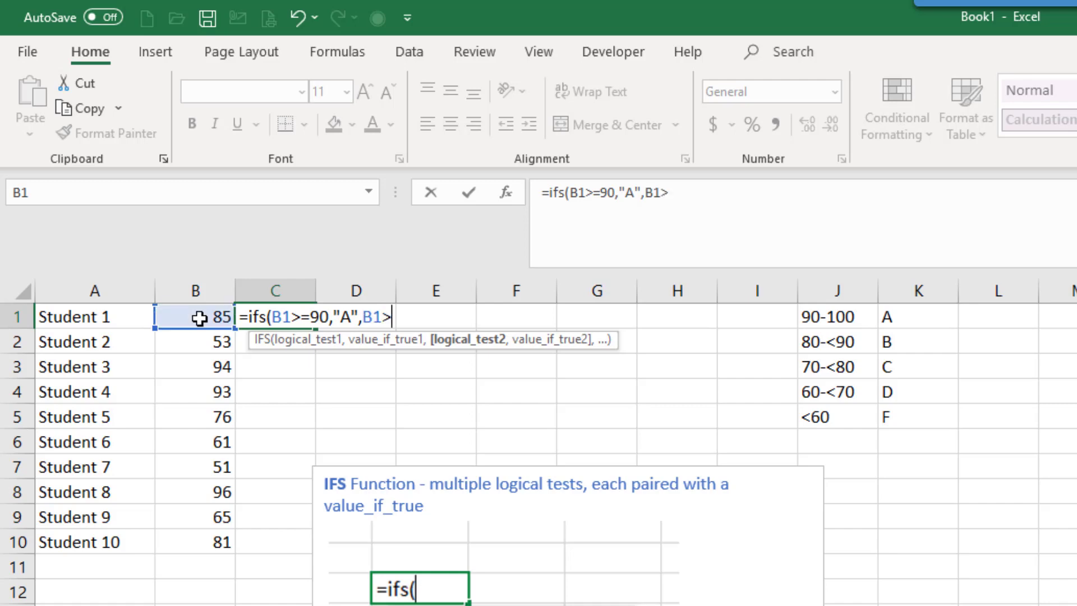
text(=80,)
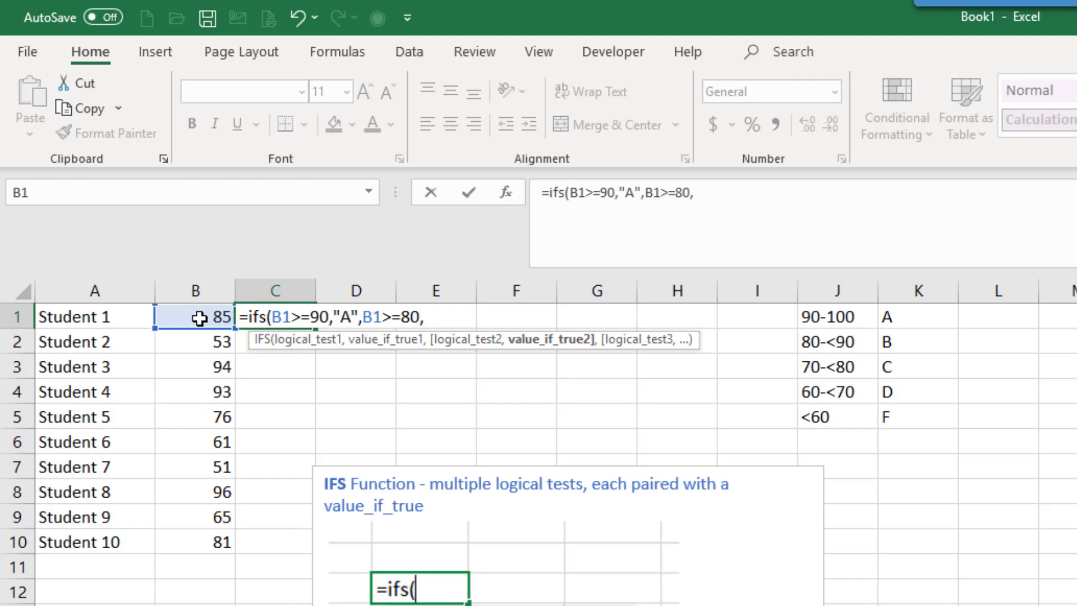
text("B",)
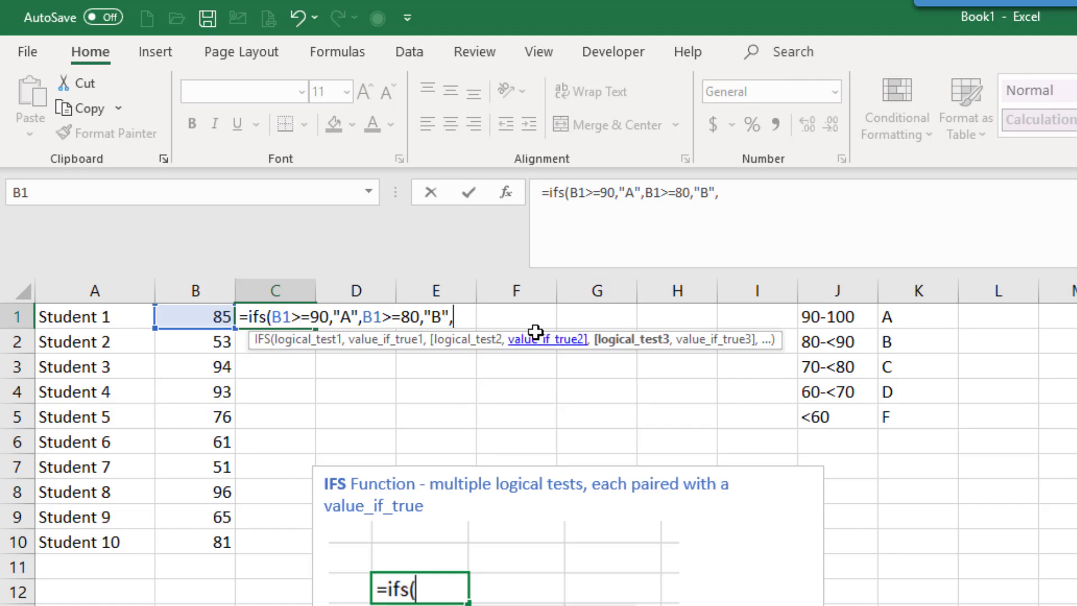
Add a third test to the C1 IFS formula, B1>=70, returning "C"
click(180, 312)
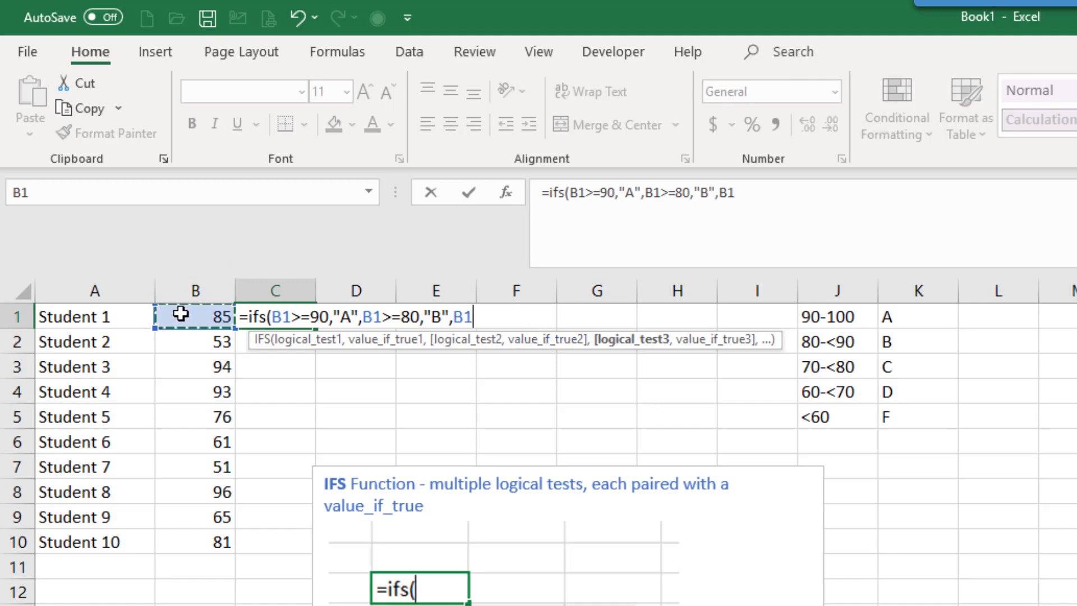
text(>=)
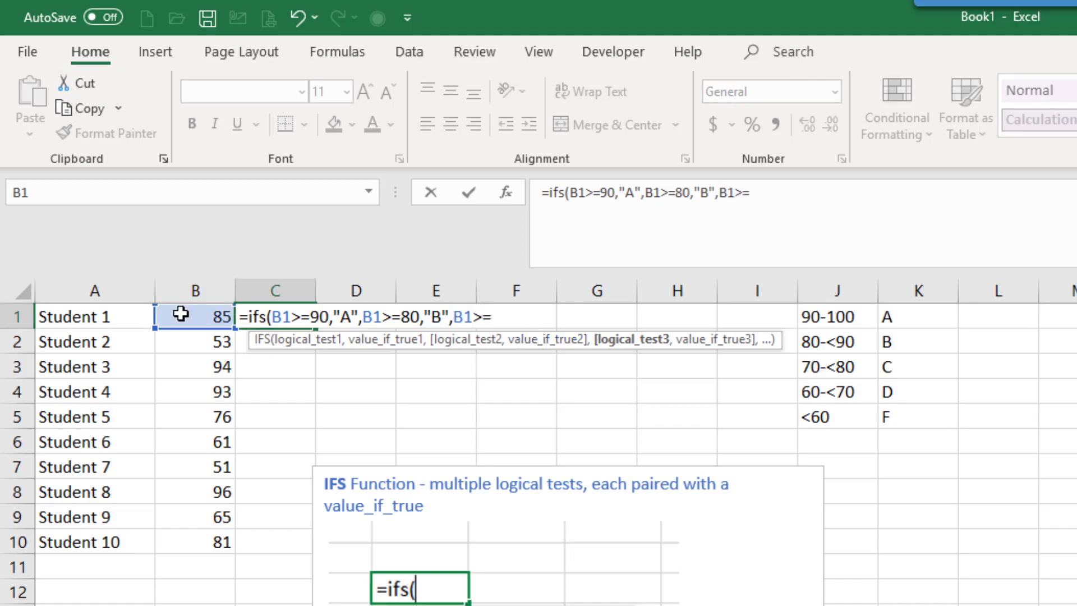
text(70,)
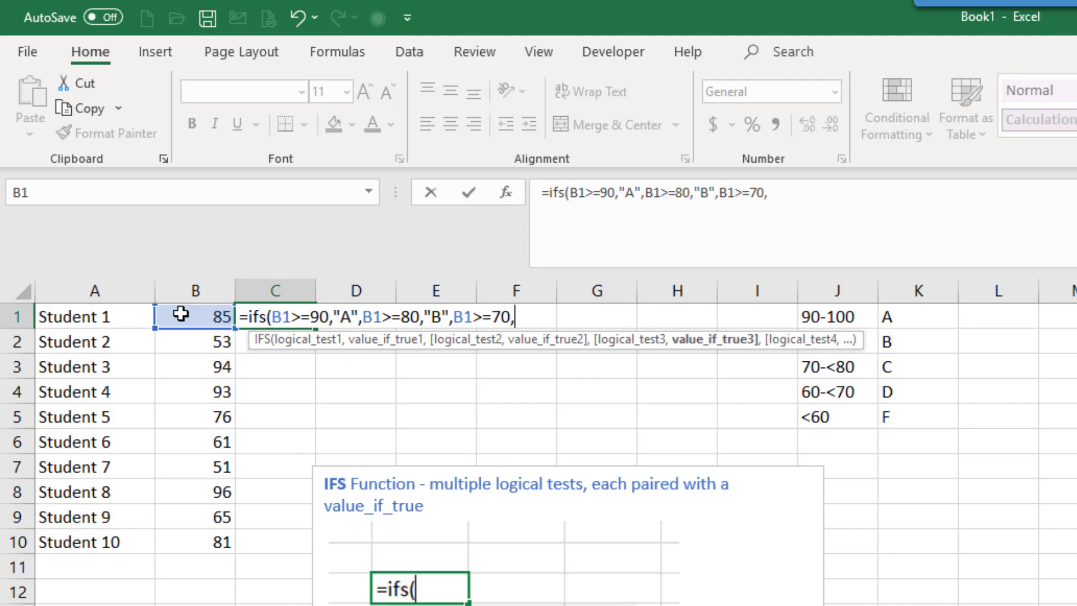
text("C",)
Add a fourth test to the C1 IFS formula, B1>=60, returning "D"
click(180, 313)
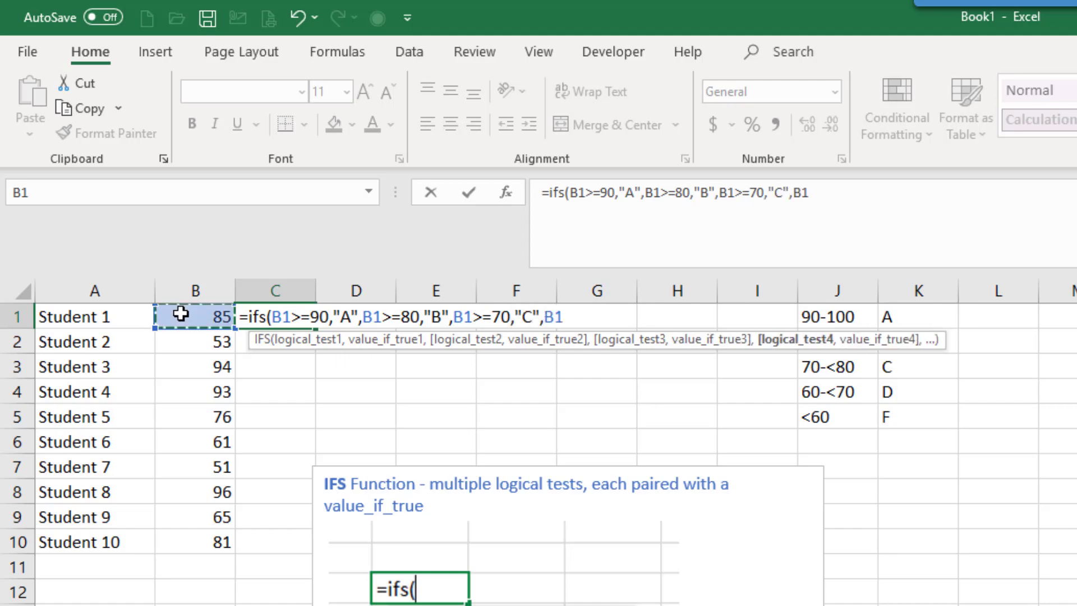
text(>=60,"D")
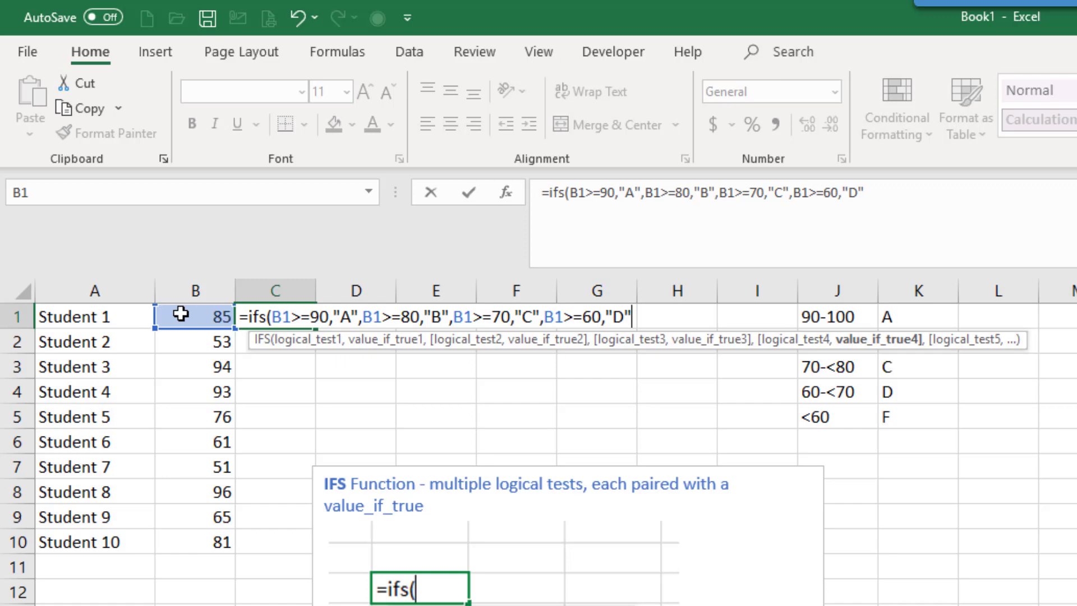
text(,)
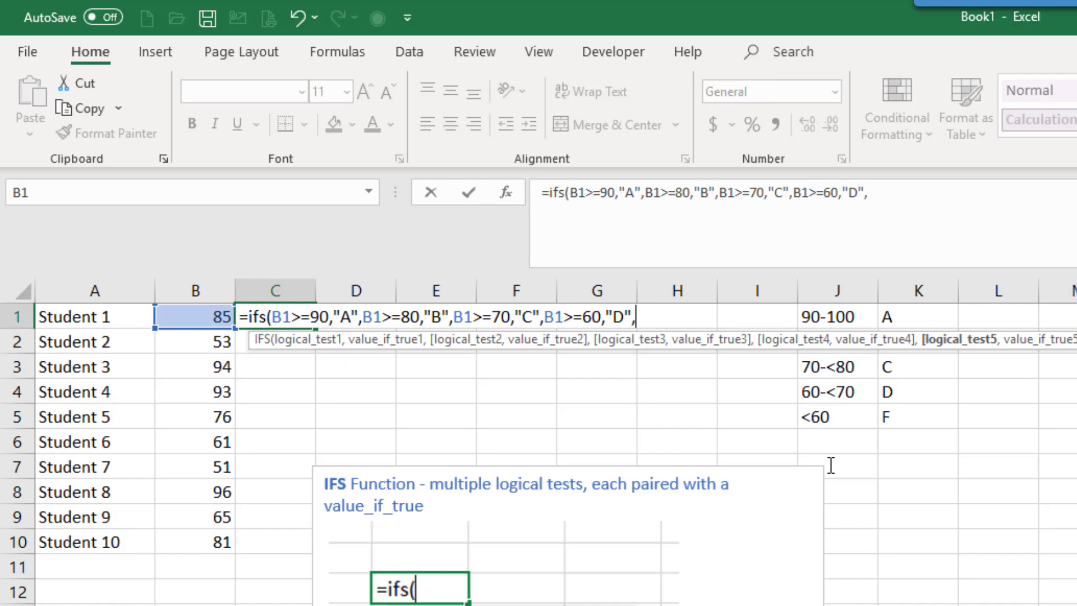
Complete the C1 IFS formula with TRUE as the catch-all test returning "F", and enter it
text(TRUE)
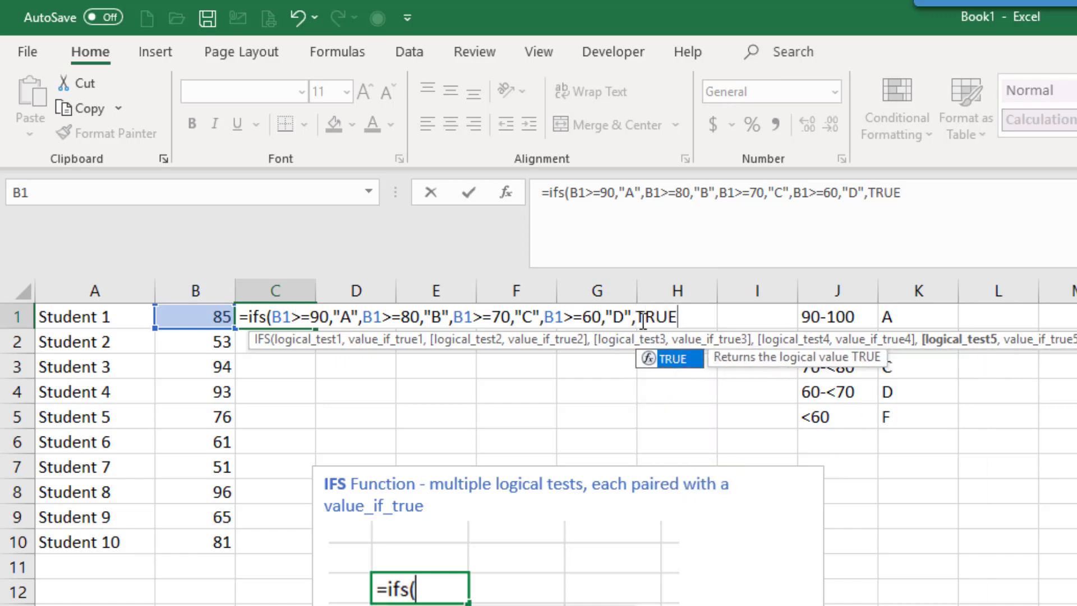
click(672, 317)
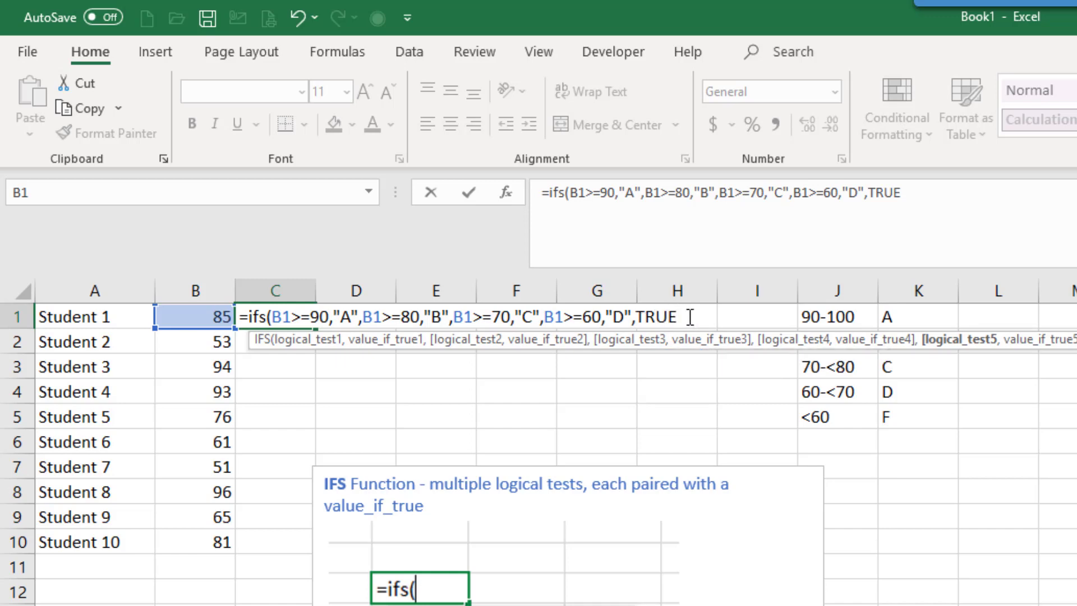
click(689, 317)
click(669, 316)
click(693, 316)
text(,"F")
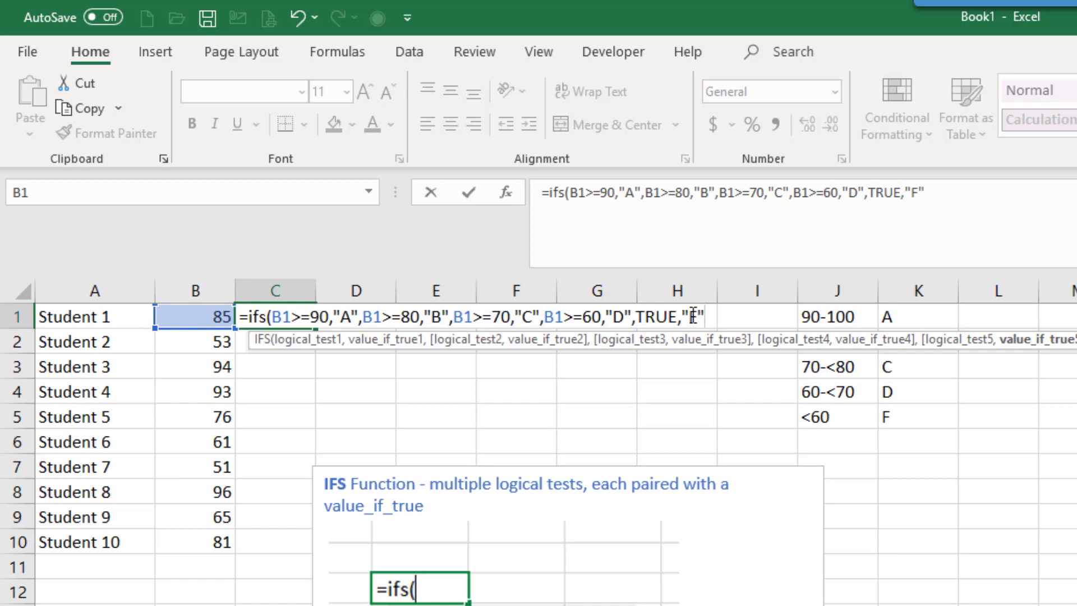
text())
key(Return)
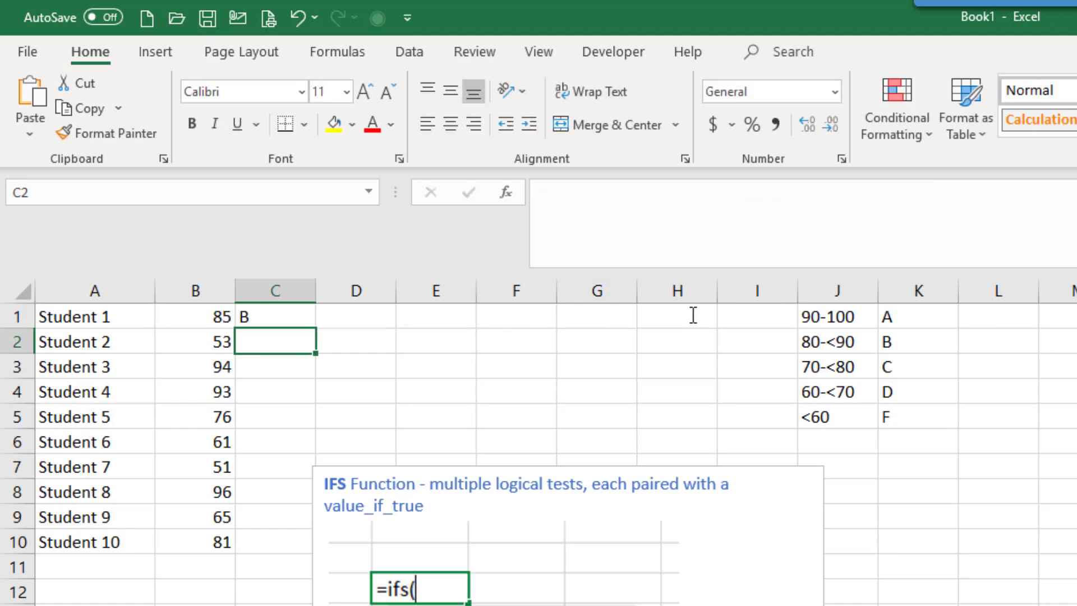
Fill the grade formula from C1 down through C9 and shift the IFS note text box slightly away from column C
click(258, 314)
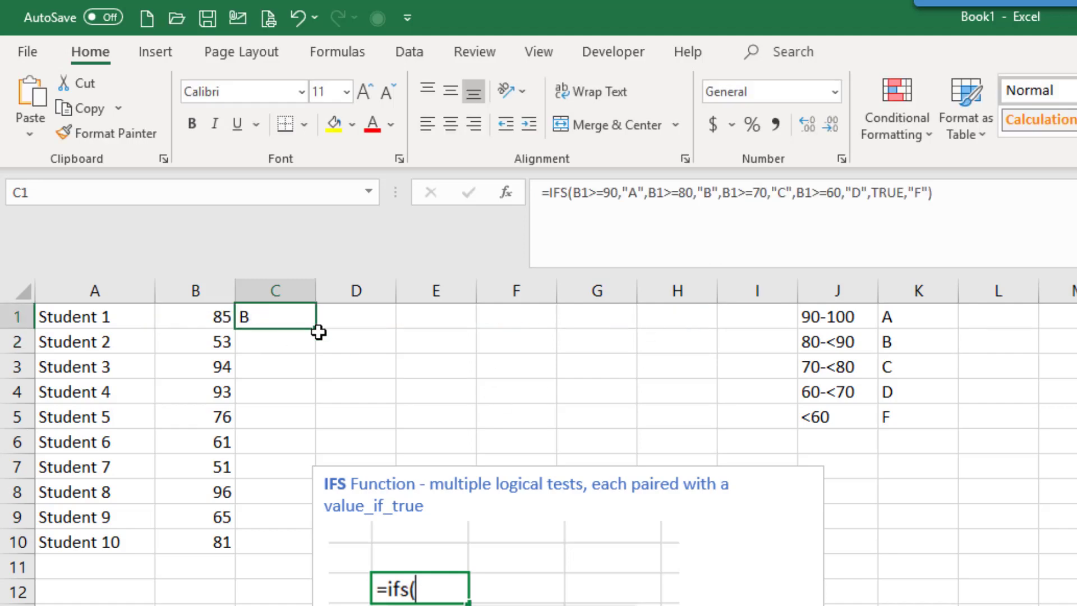
drag(317, 329, 326, 531)
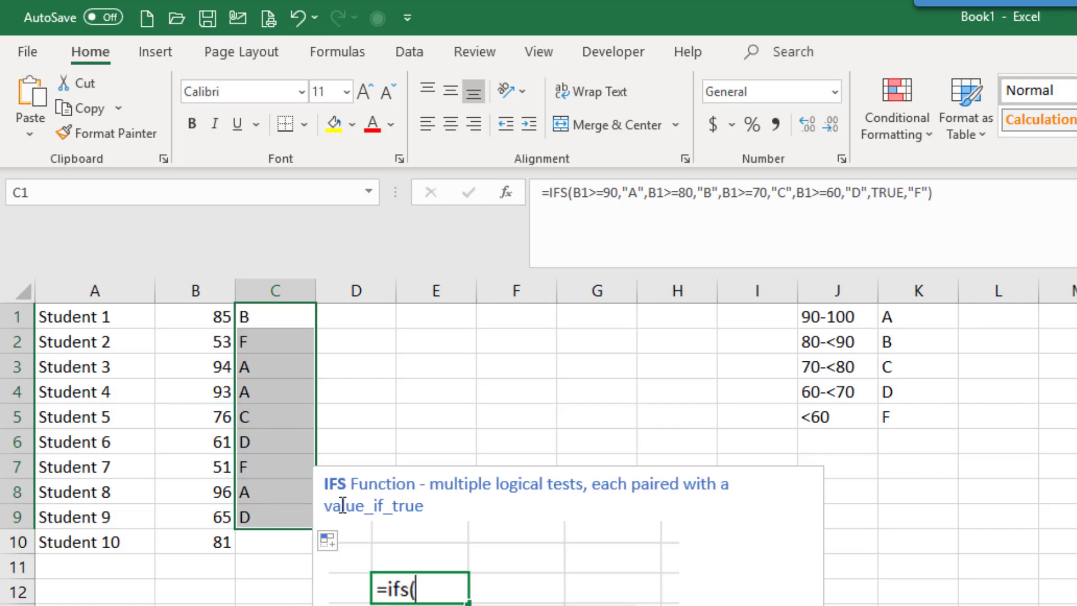
click(328, 479)
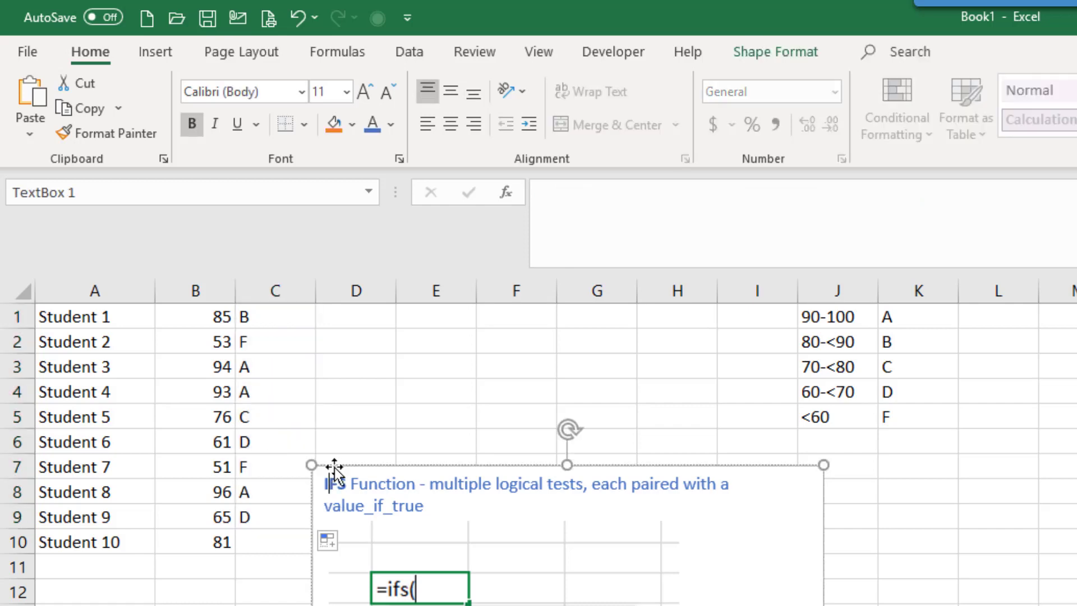
drag(334, 467, 371, 473)
click(305, 513)
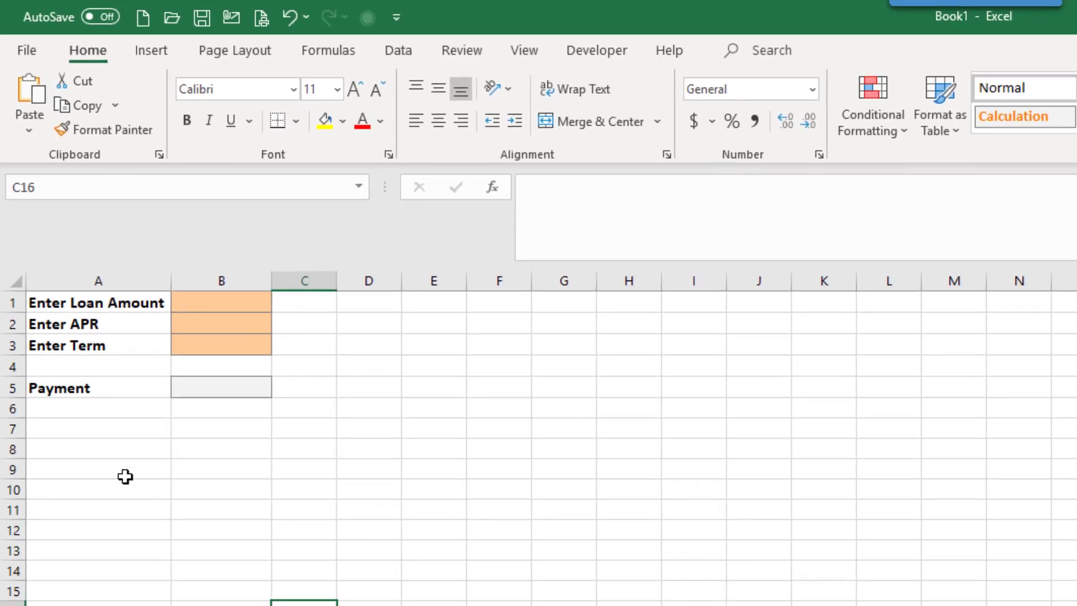
click(182, 298)
click(183, 318)
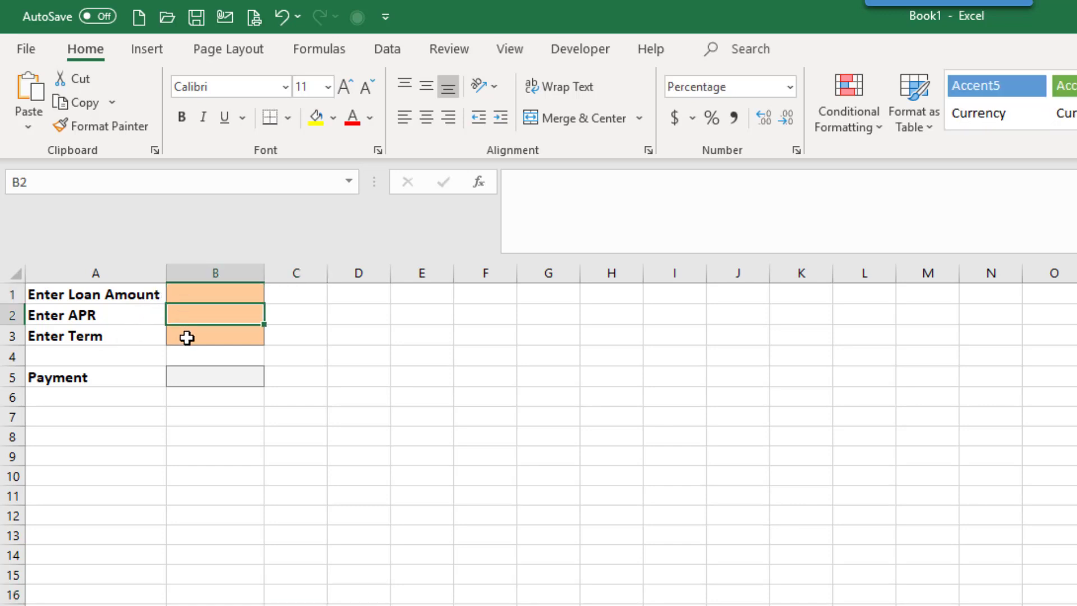
click(187, 337)
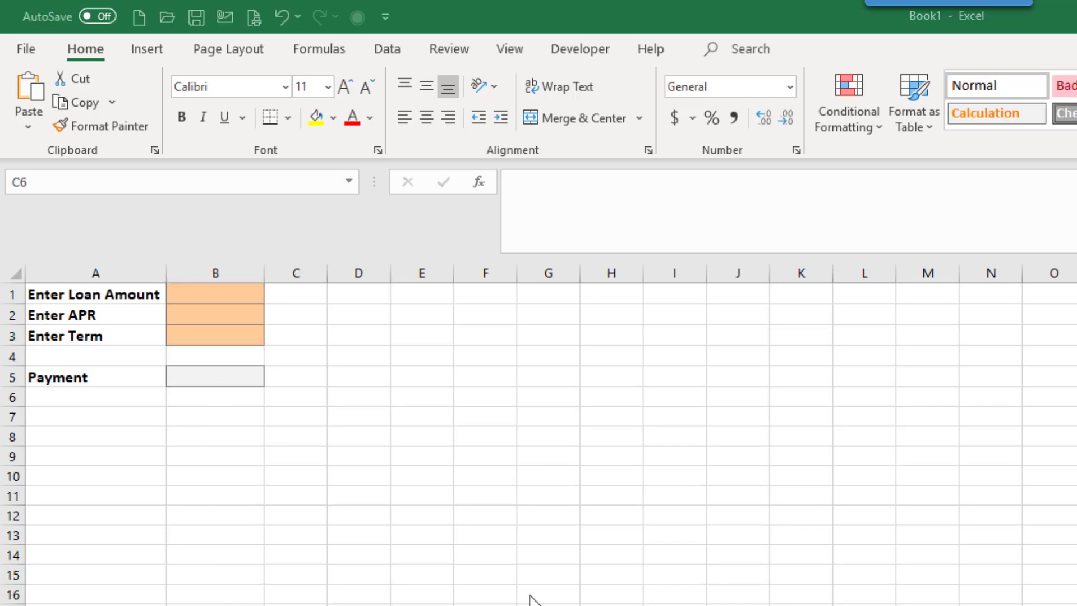
Widen column D and begin an IFS formula in D1 with ISBLANK(B1) as its first logical test
click(352, 296)
drag(390, 273, 499, 274)
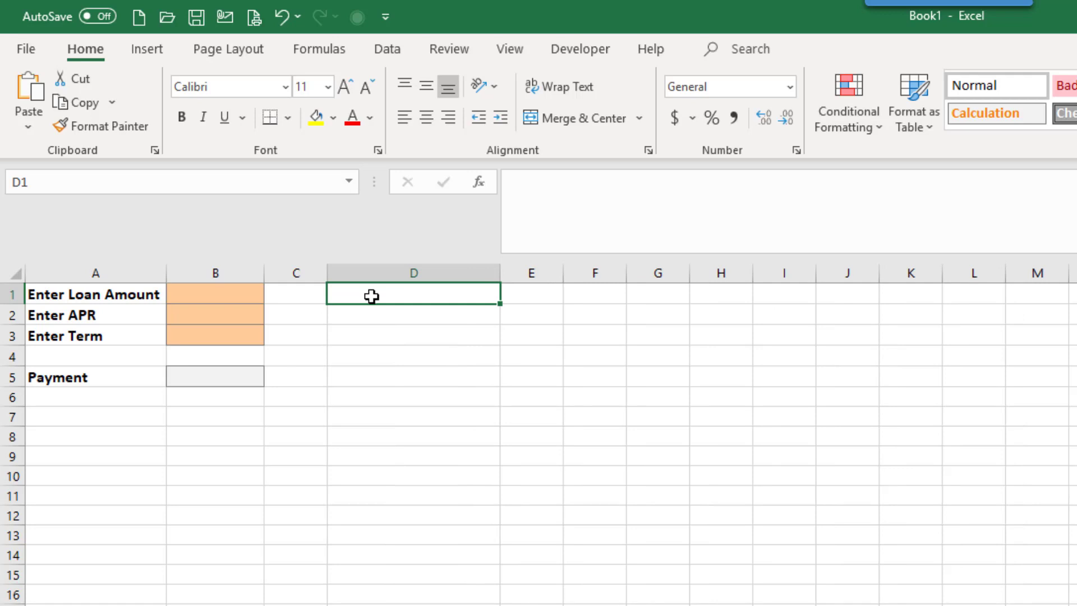
text(=ifs()
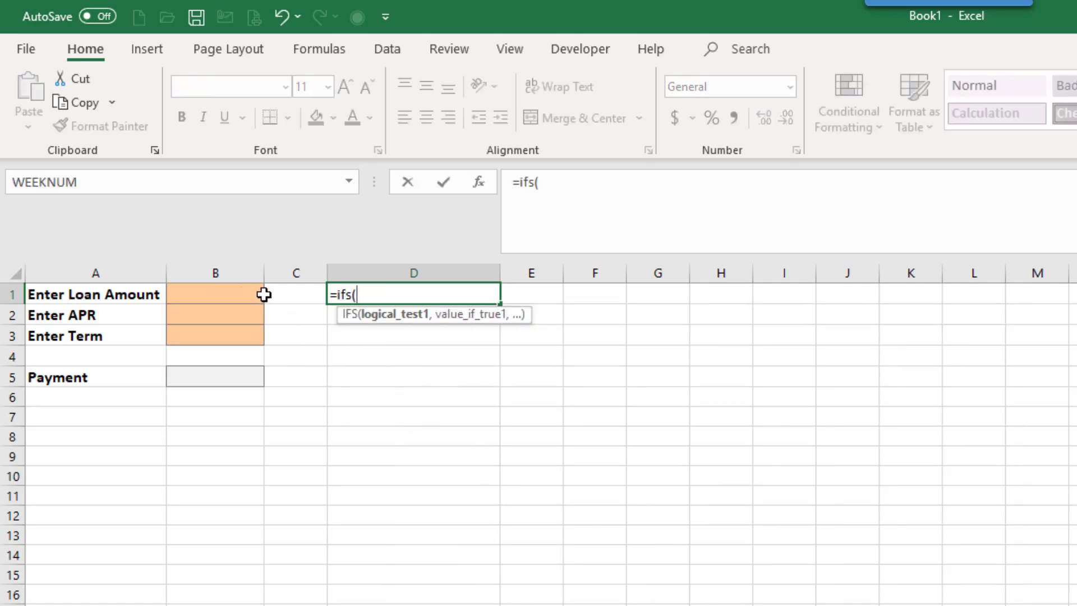
text(isblank)
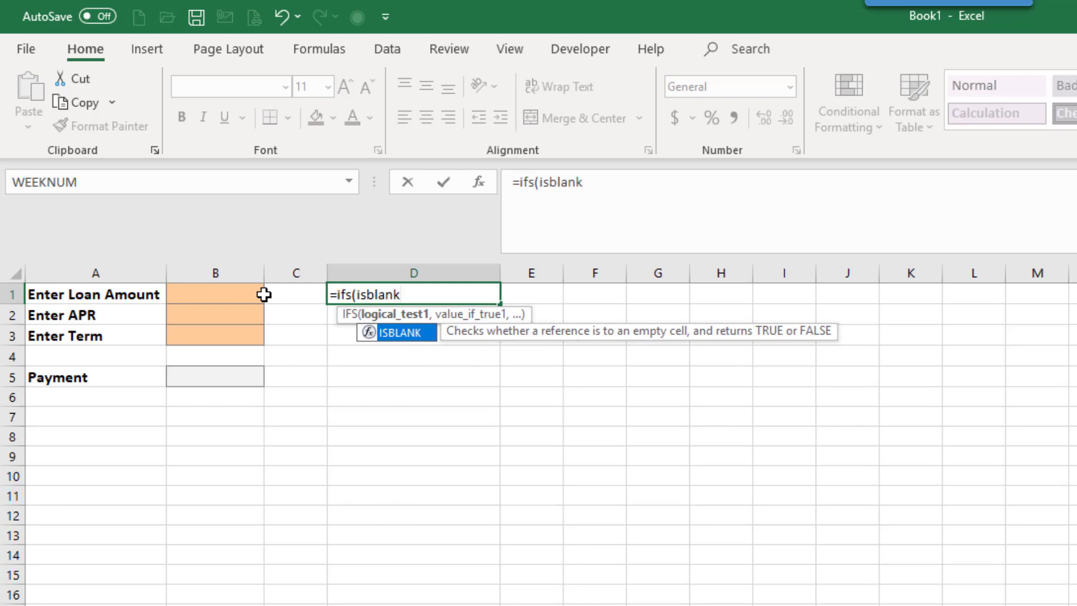
text(()
click(252, 294)
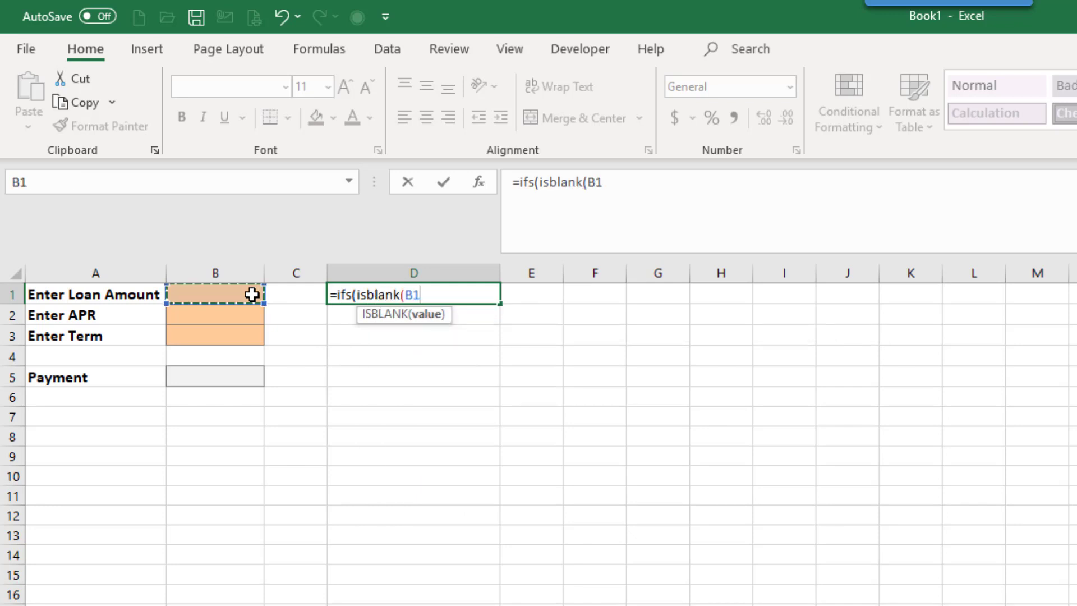
text())
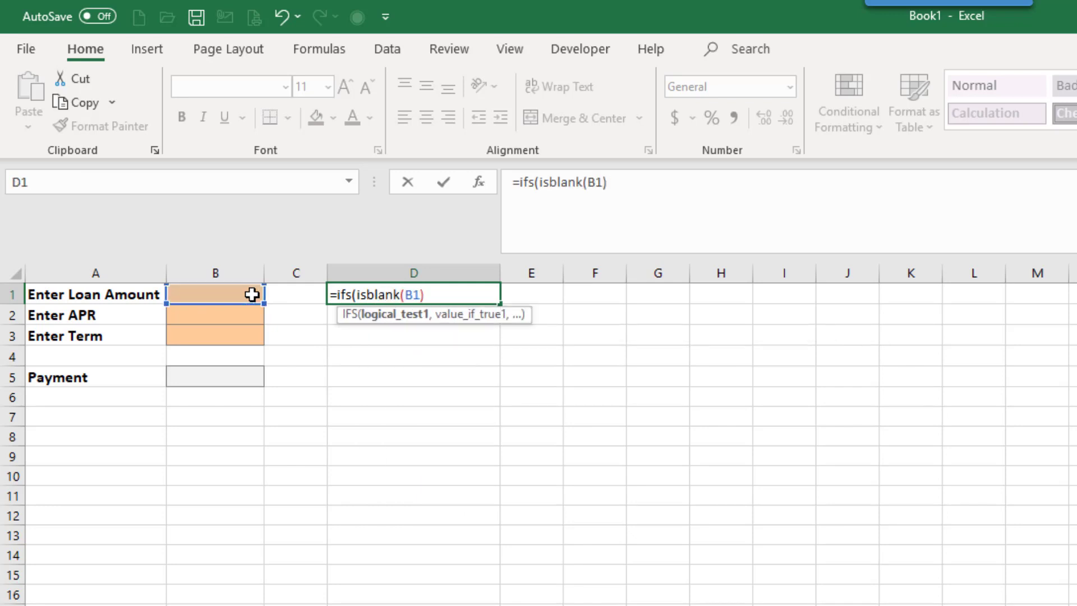
text(,)
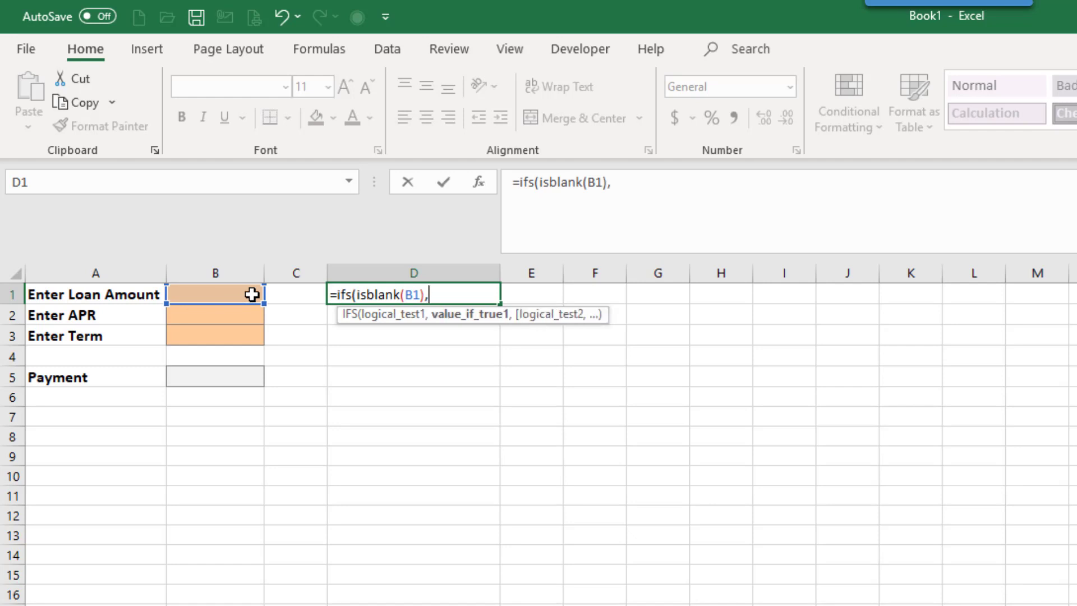
text("Enter )
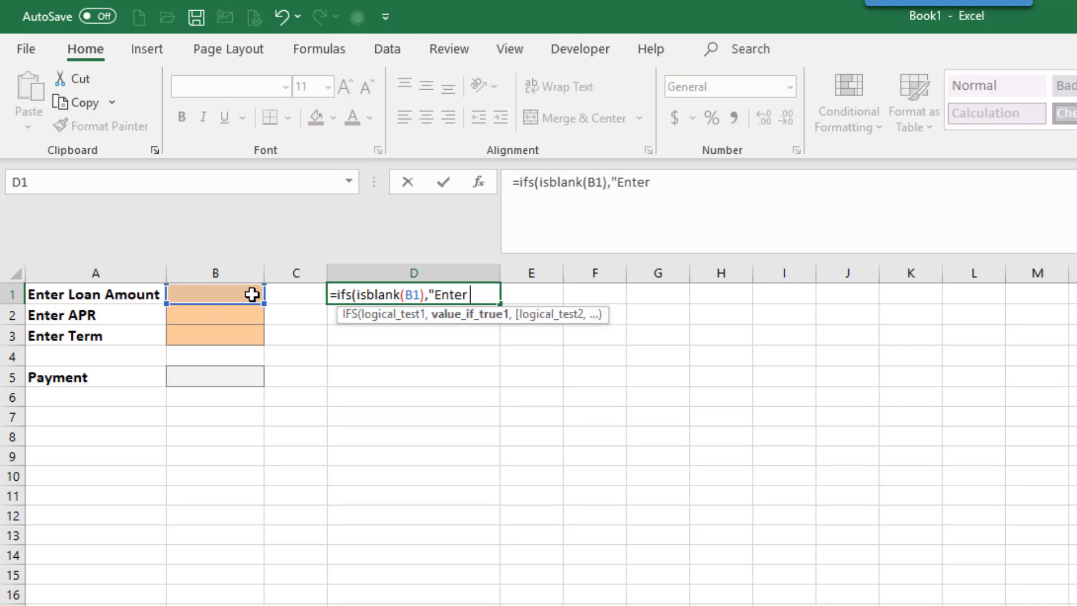
text(a Loan A)
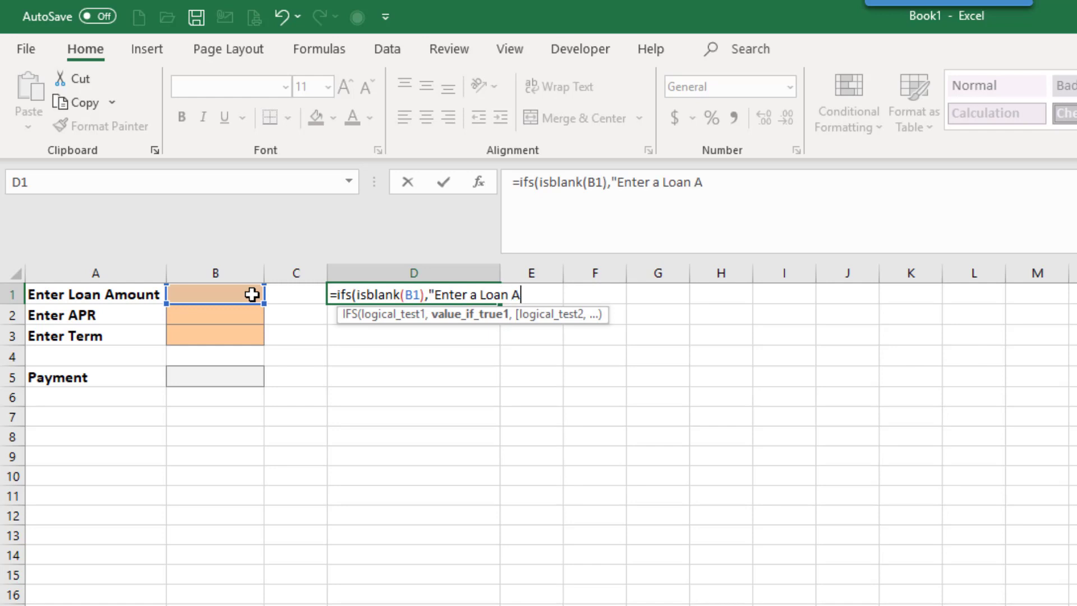
text(mount",)
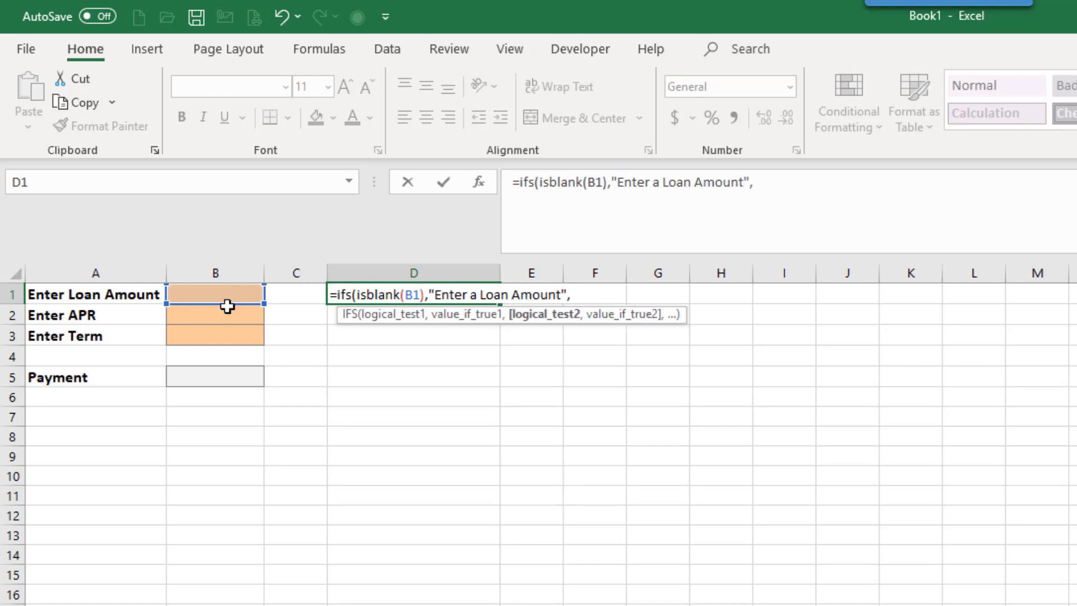
text(isblank)
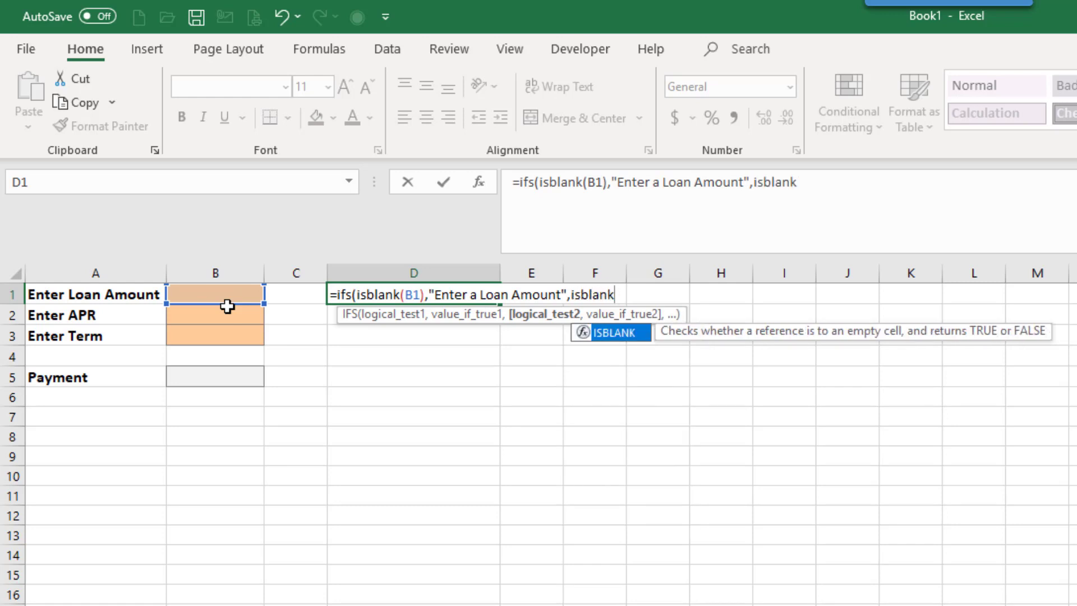
text(()
Add ISBLANK(B2) as the second logical test in the D1 IFS formula, with the result text "Enter an APR"
click(217, 316)
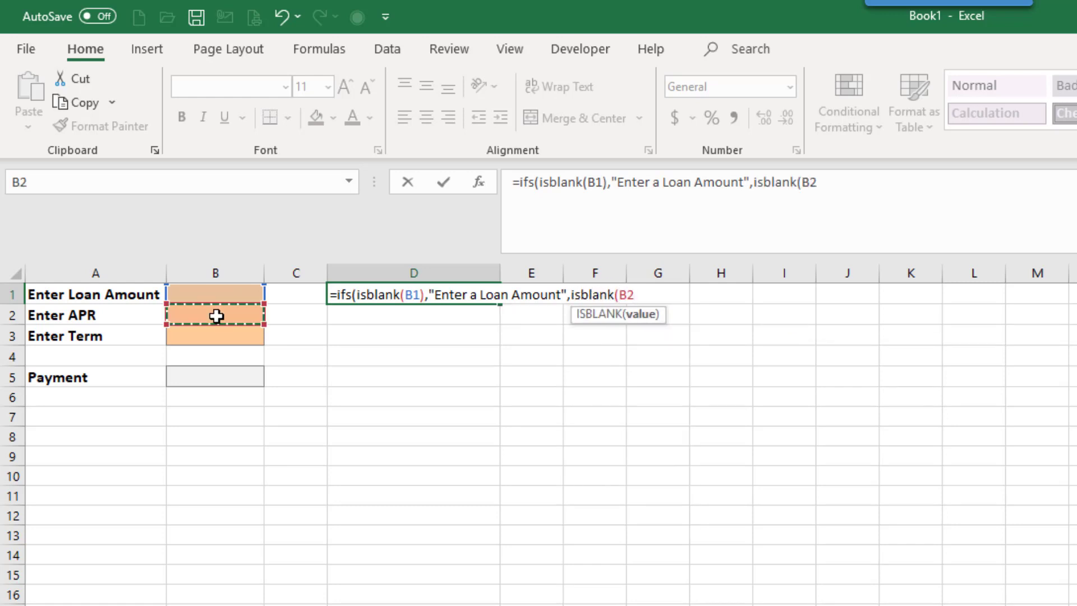
text(),)
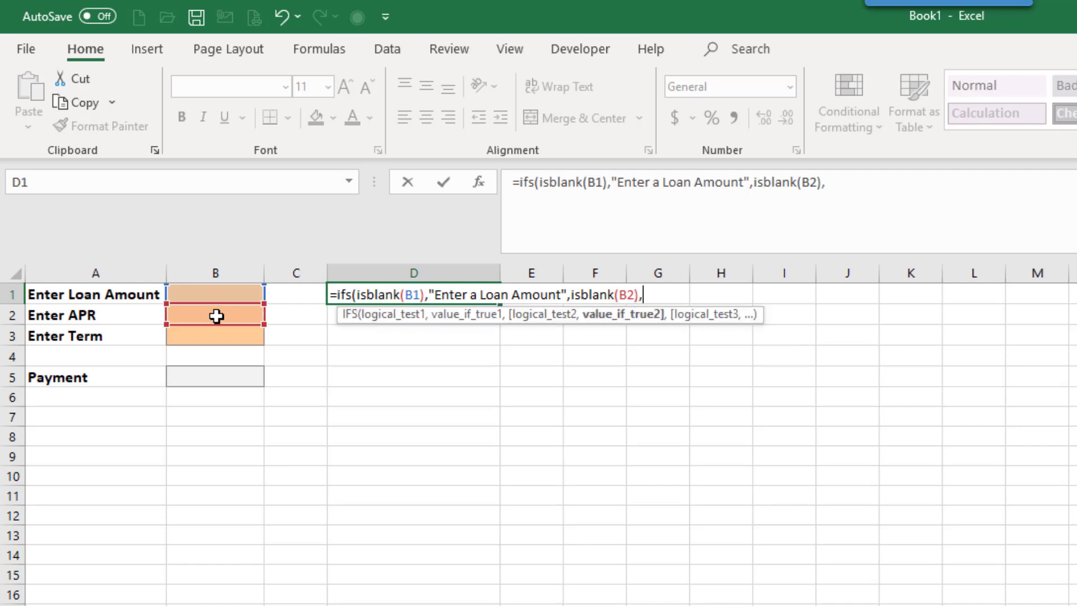
text("Enter )
text(an A)
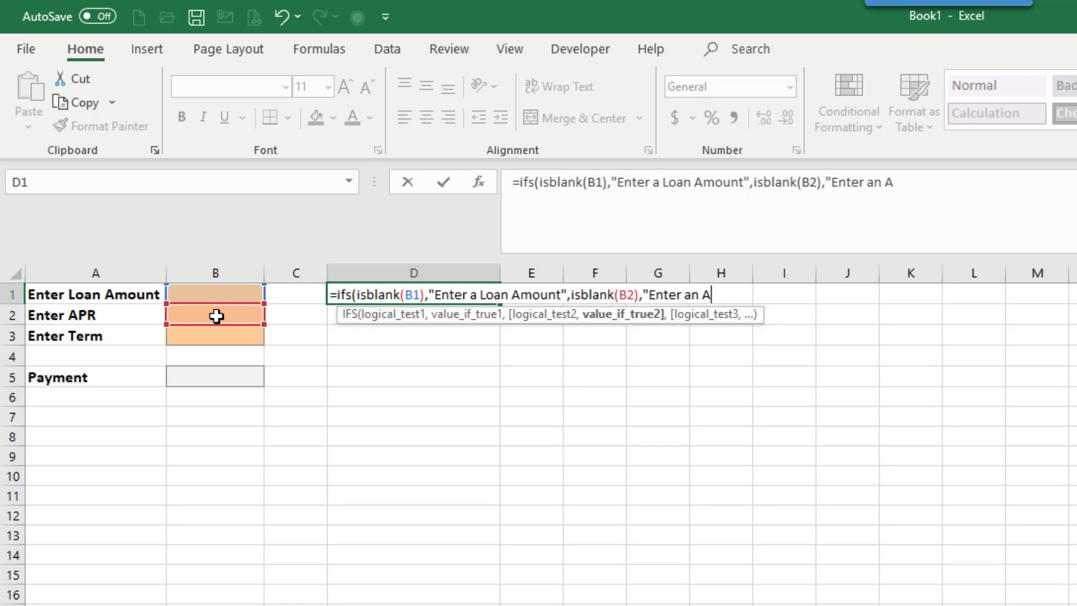
text(PR",)
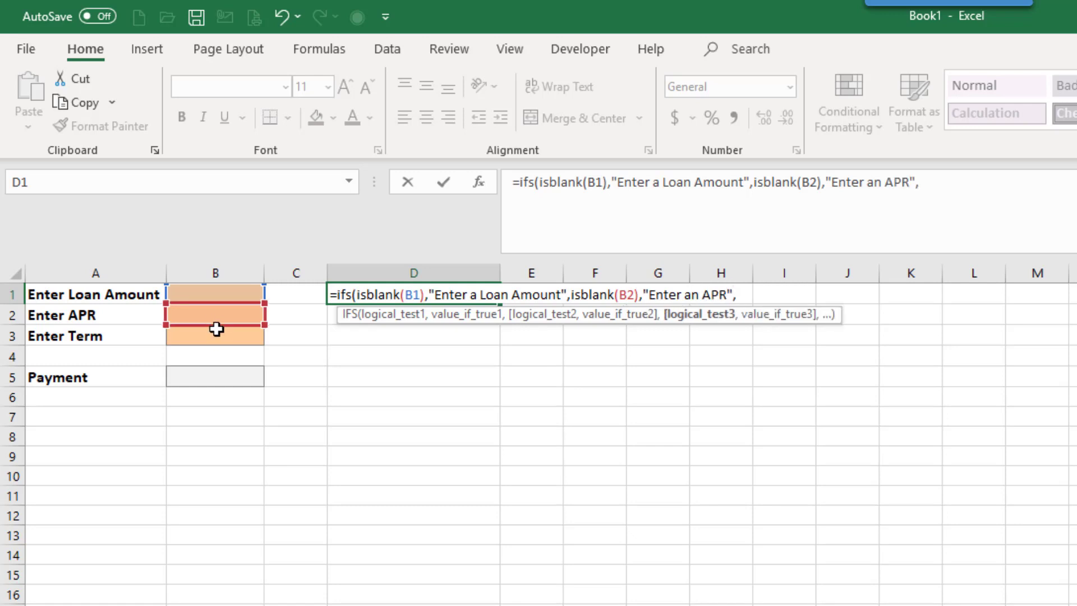
click(215, 339)
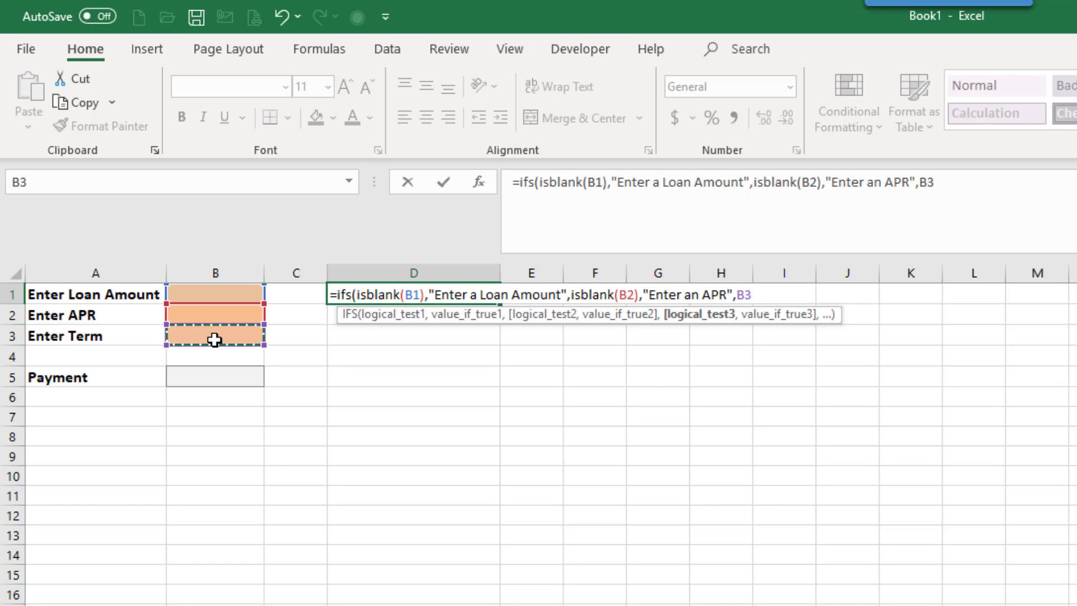
key(BackSpace)
key(BackSpace)
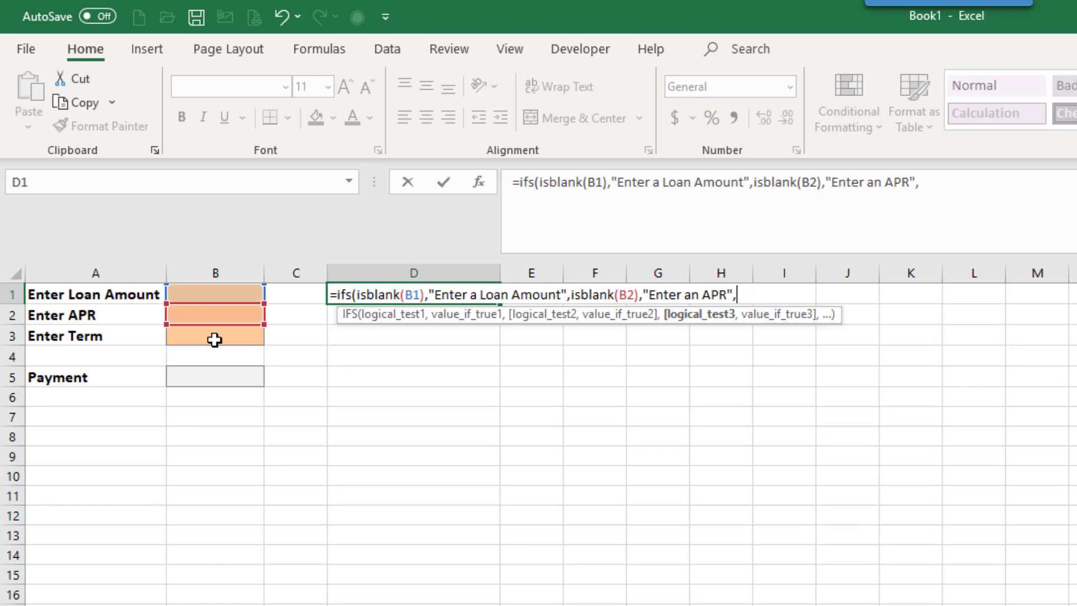
text(isblank)
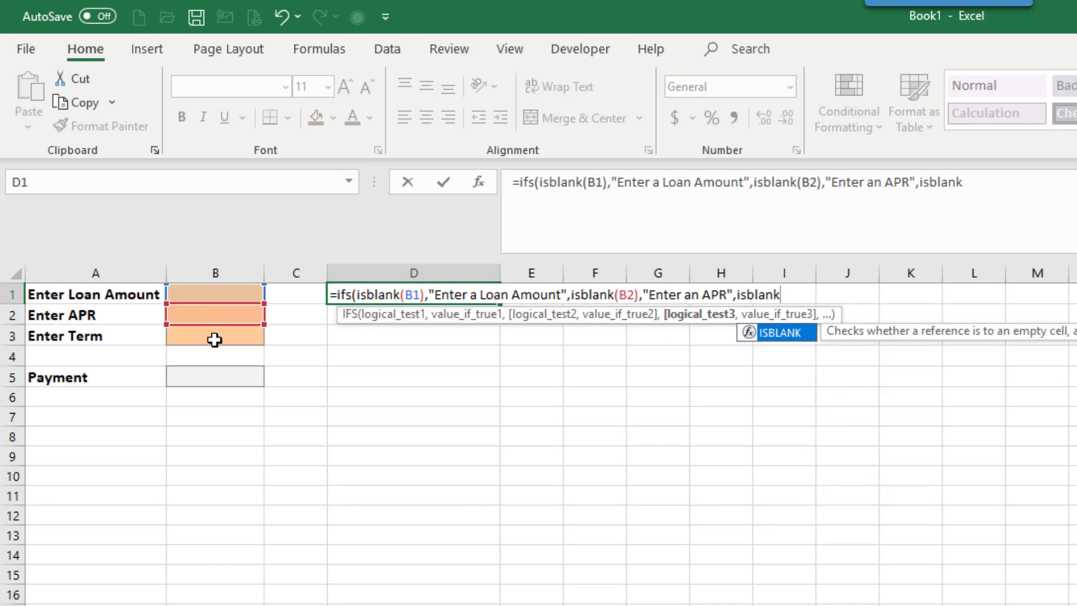
key(BackSpace)
key(BackSpace)
key(BackSpace)
key(BackSpace)
key(BackSpace)
key(BackSpace)
key(BackSpace)
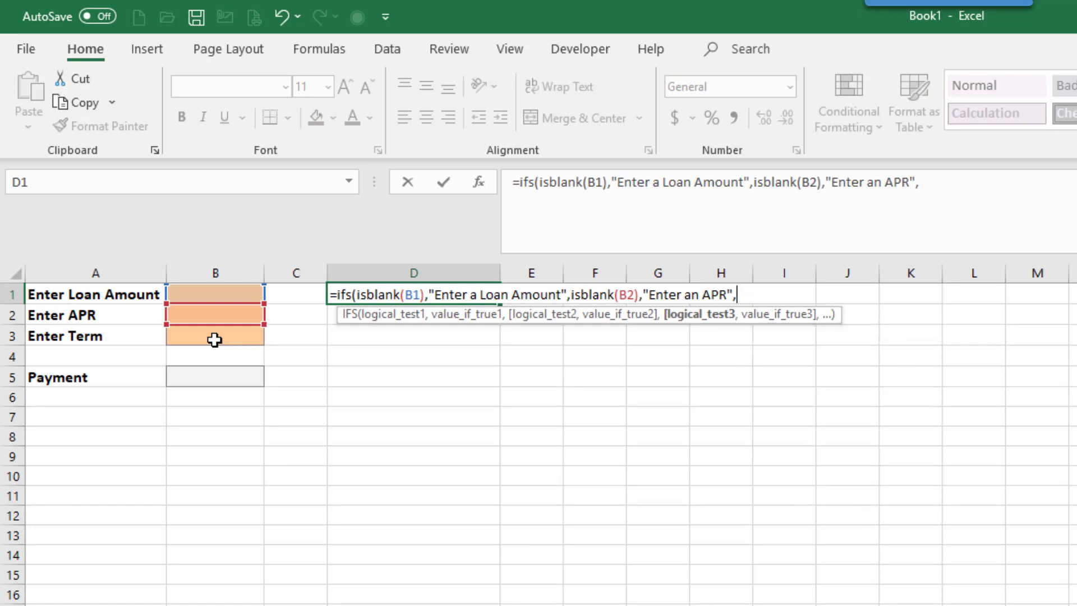
Add B3="" as the third logical test in the D1 IFS formula
text(B)
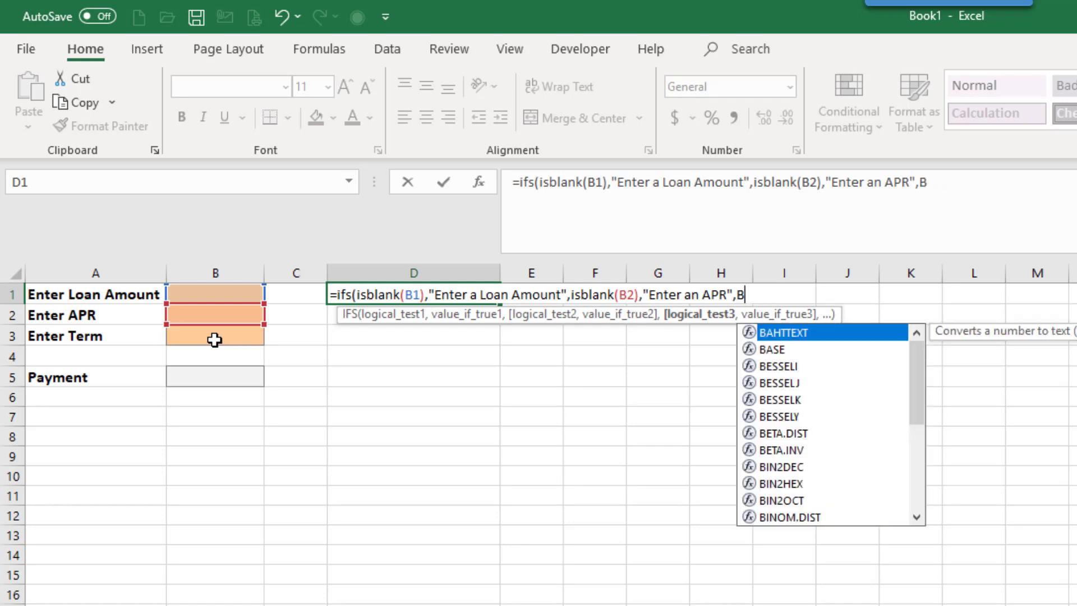
text(3+"")
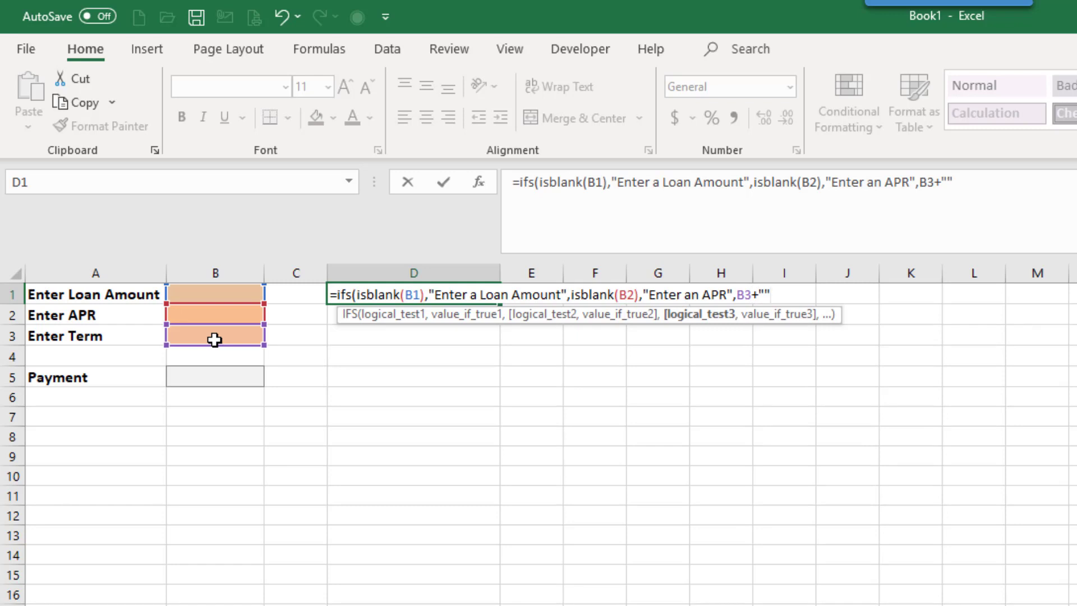
key(BackSpace)
key(BackSpace)
key(BackSpace)
text(="",)
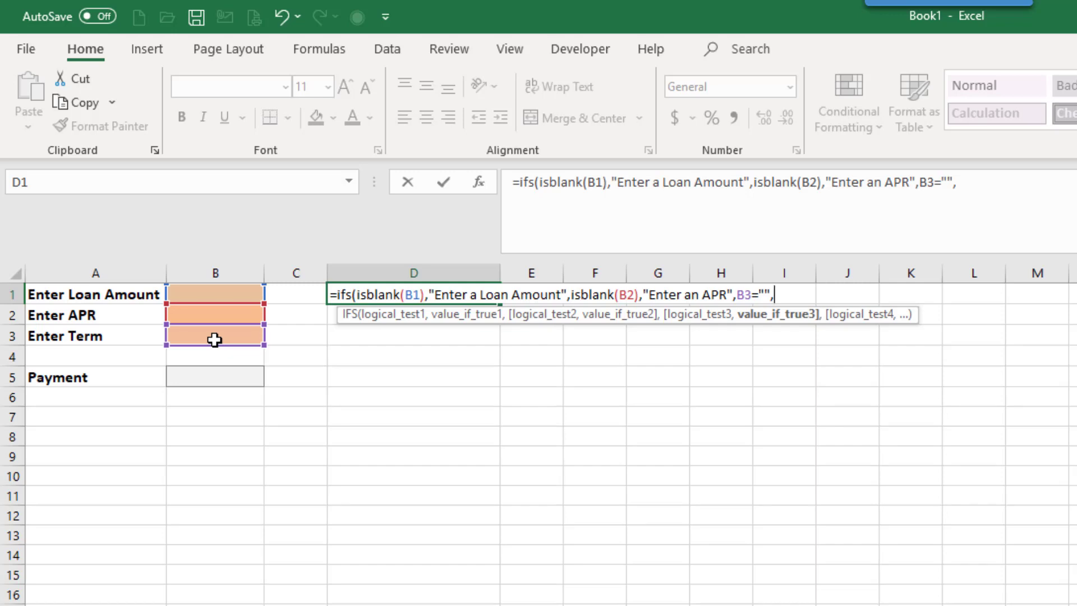
text("Enter a ter)
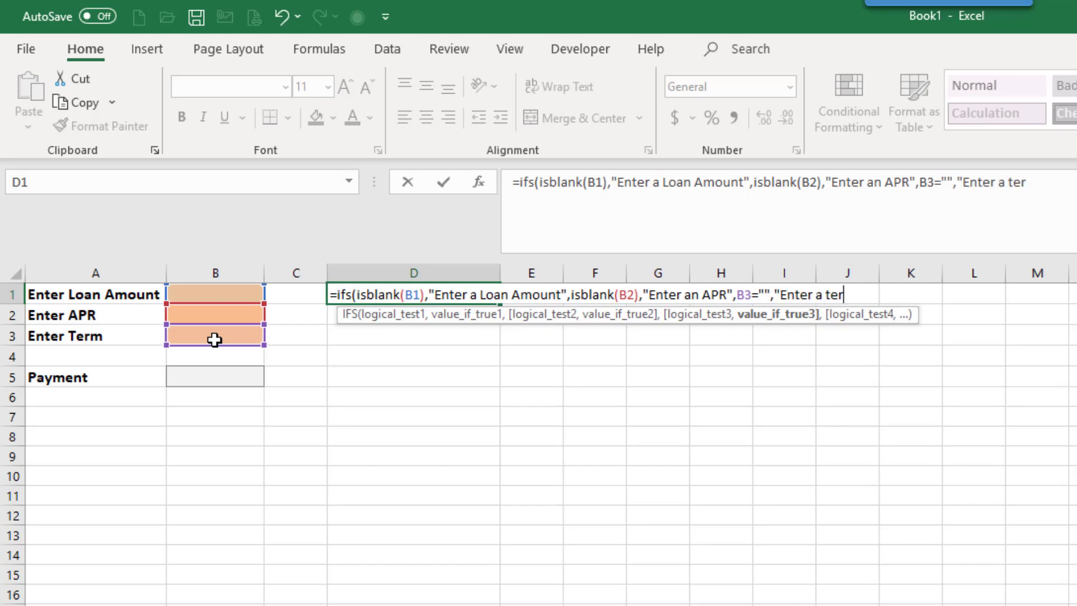
text(m in years)
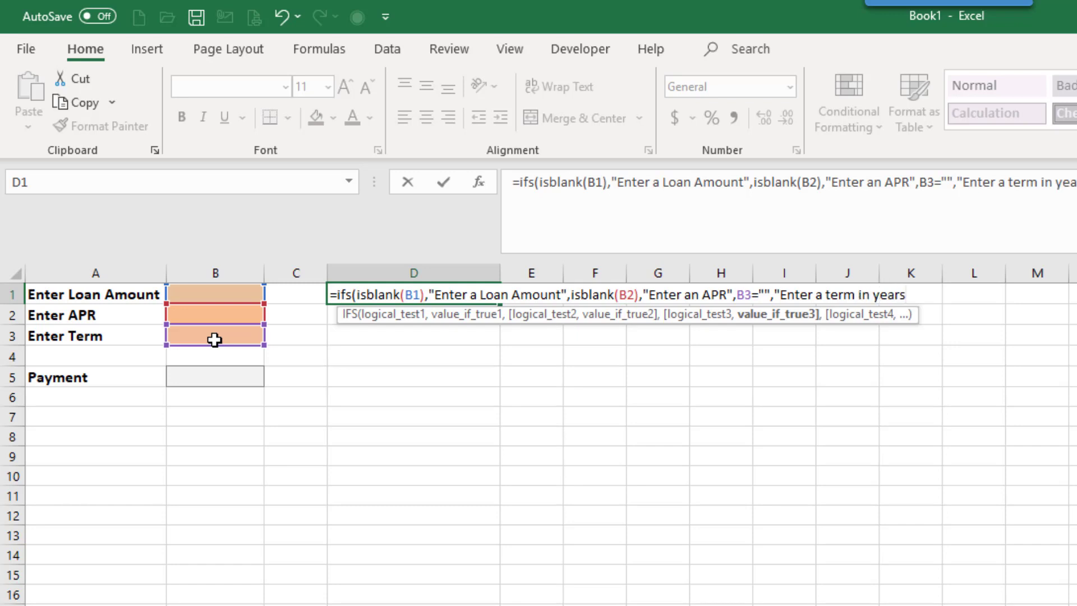
text("))
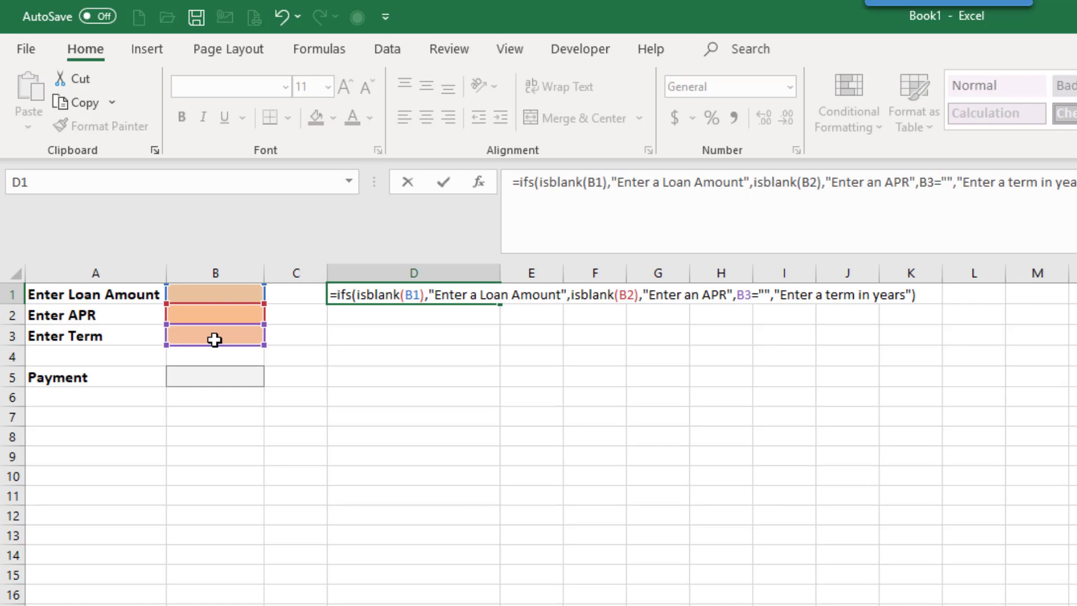
Give the B3="" test in the D1 formula the result text "Enter a term in years", leaving the function open for another test
key(BackSpace)
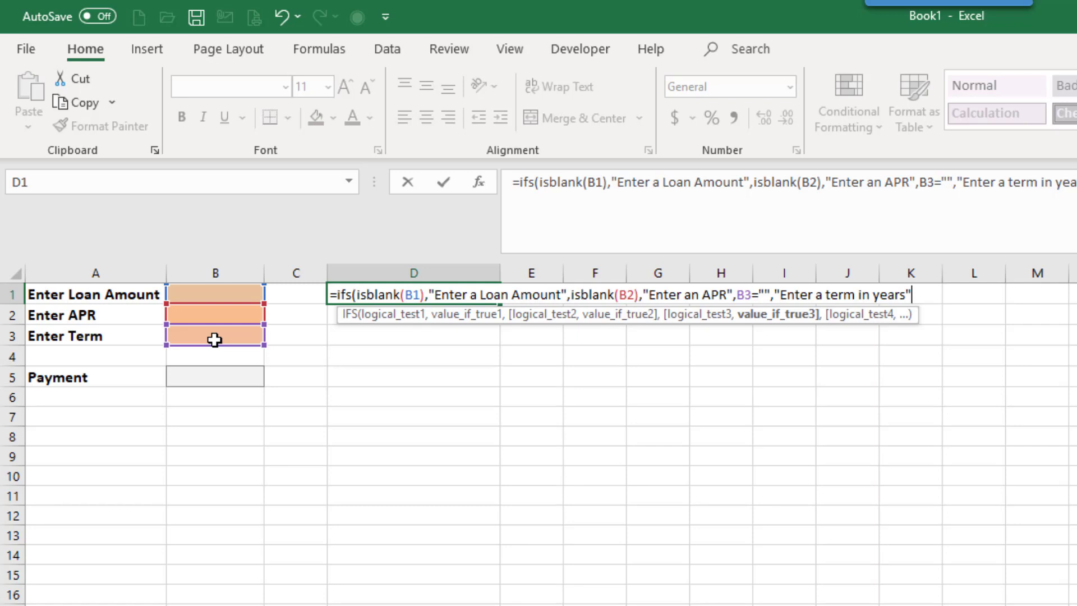
Complete the D1 IFS formula with TRUE as the catch-all test returning "Data is valid", and enter it
text(, TRUE)
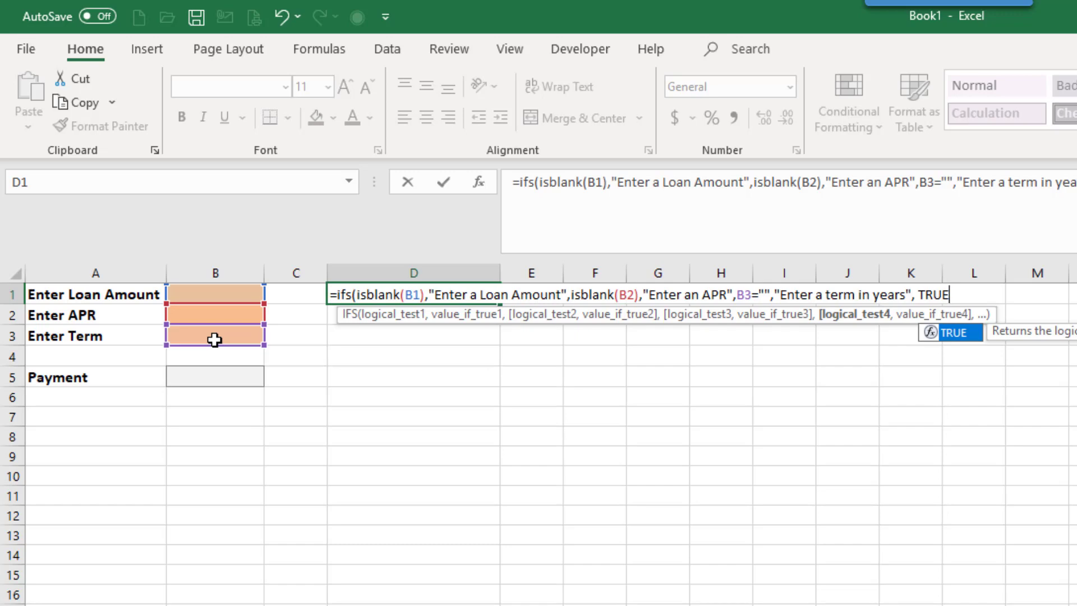
text(,")
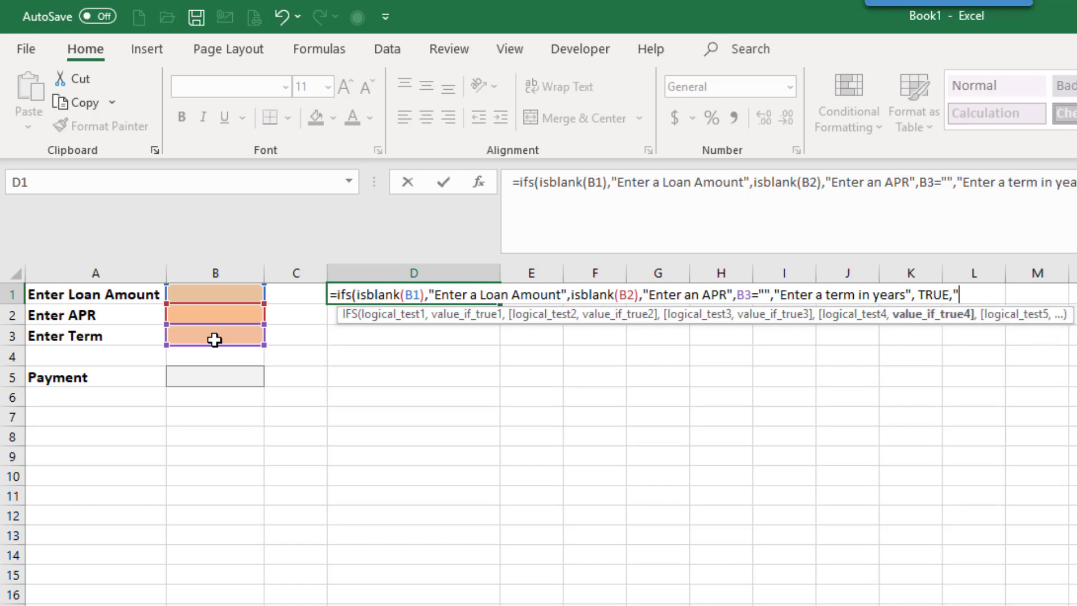
text(A)
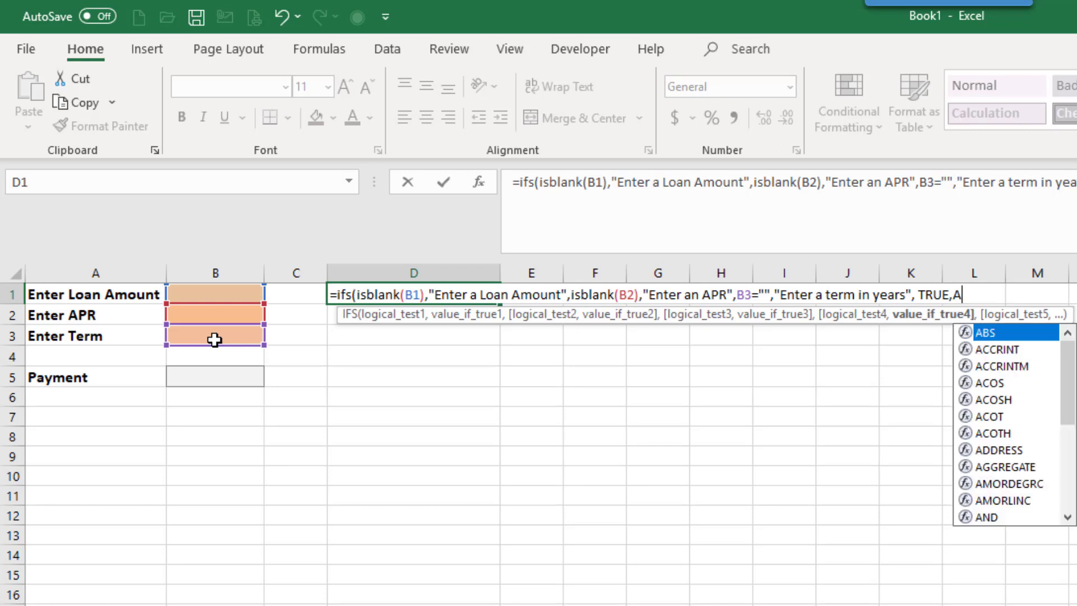
key(BackSpace)
text("Data)
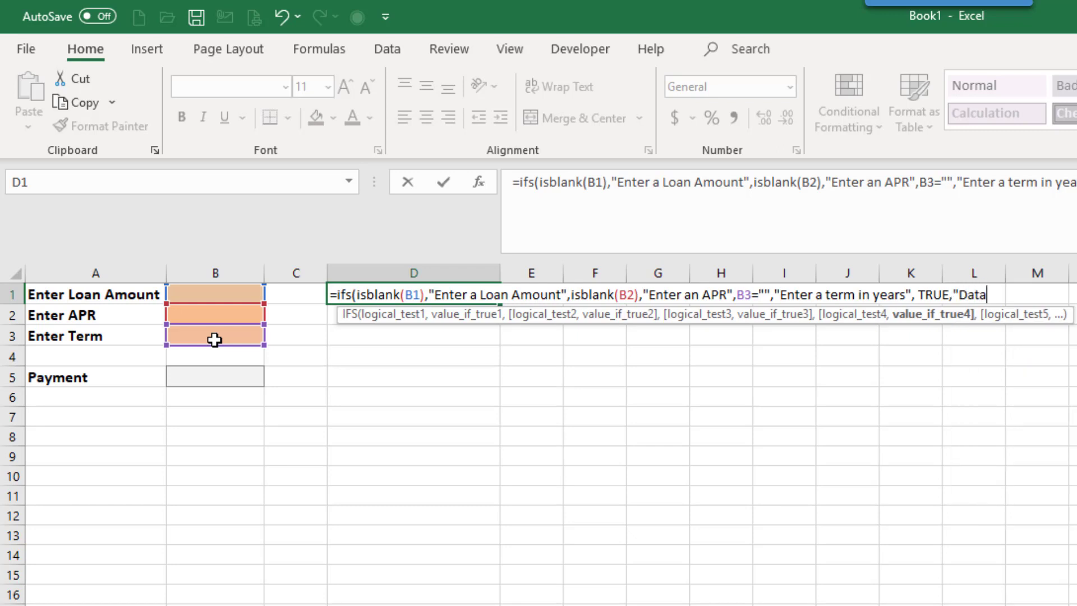
text( is valid"))
key(Return)
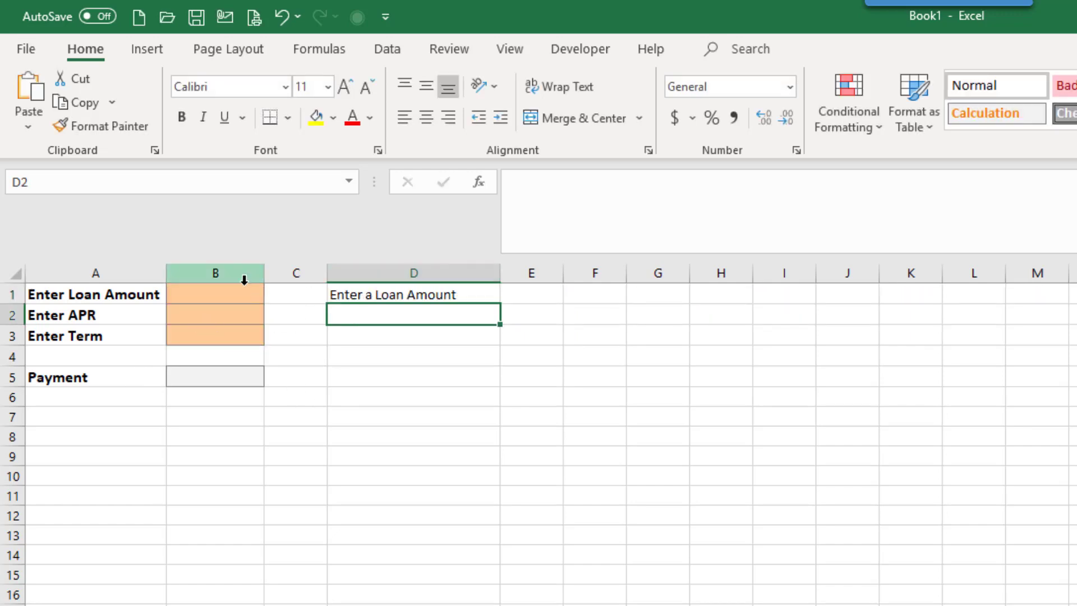
Enter a loan amount of 10000, an APR of 5% and a term of 4, and show the payment formula in B5
click(219, 300)
text(10000)
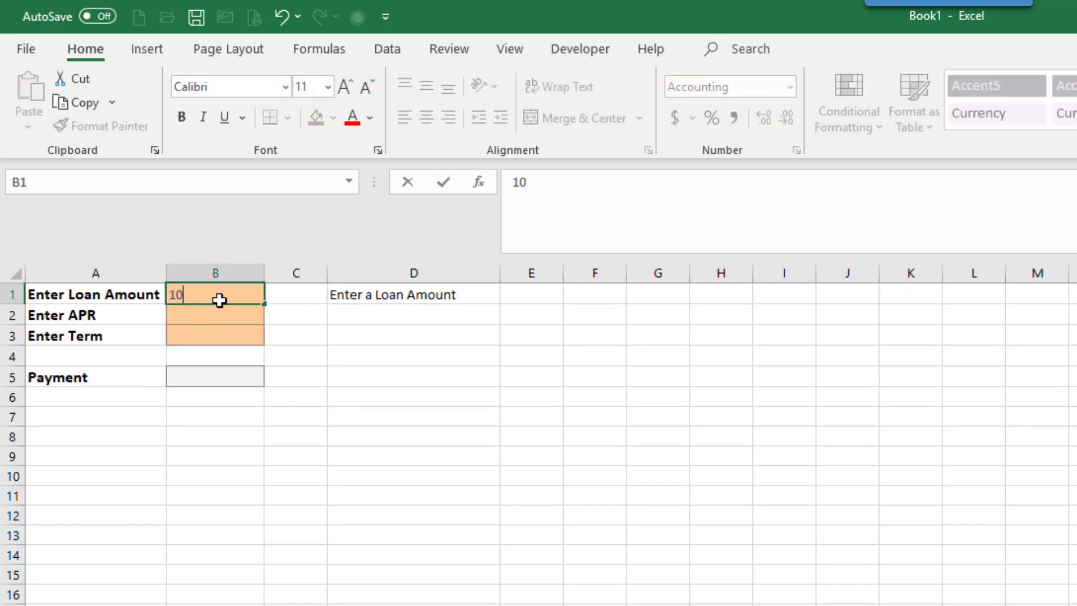
key(Return)
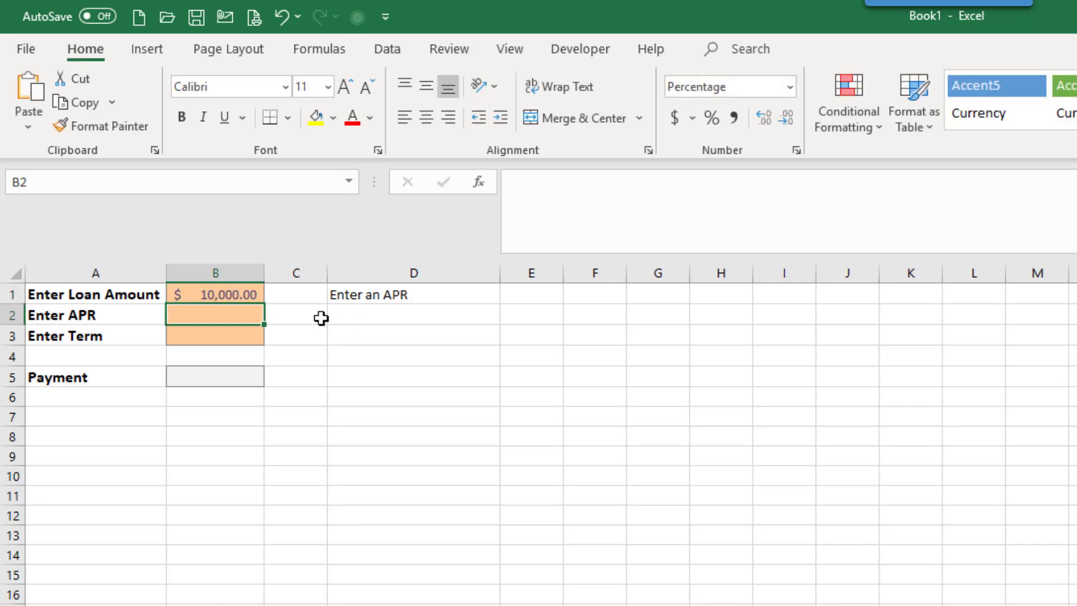
text(5)
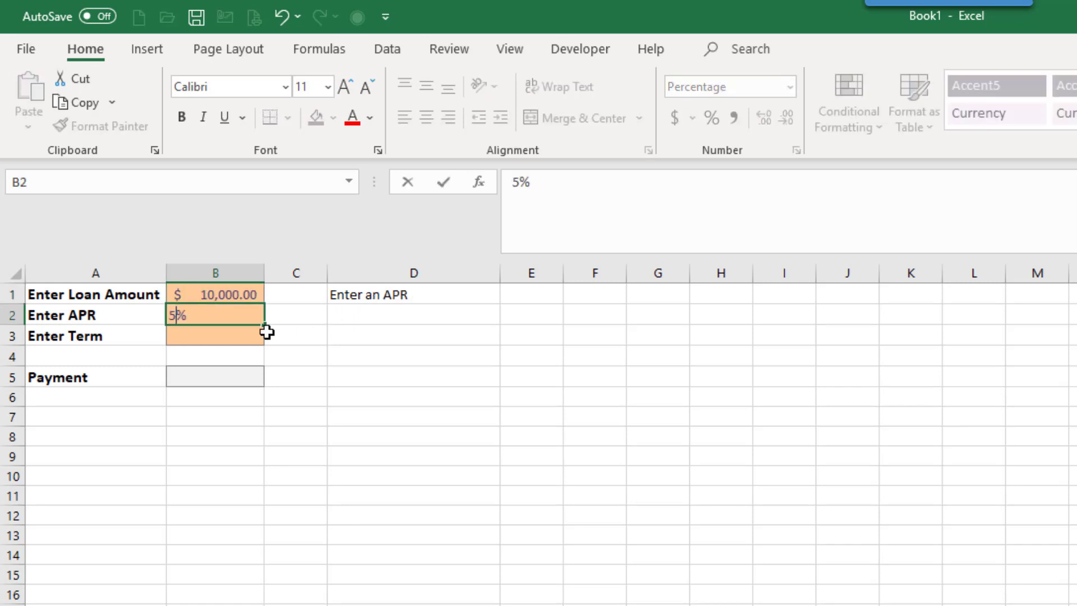
key(Return)
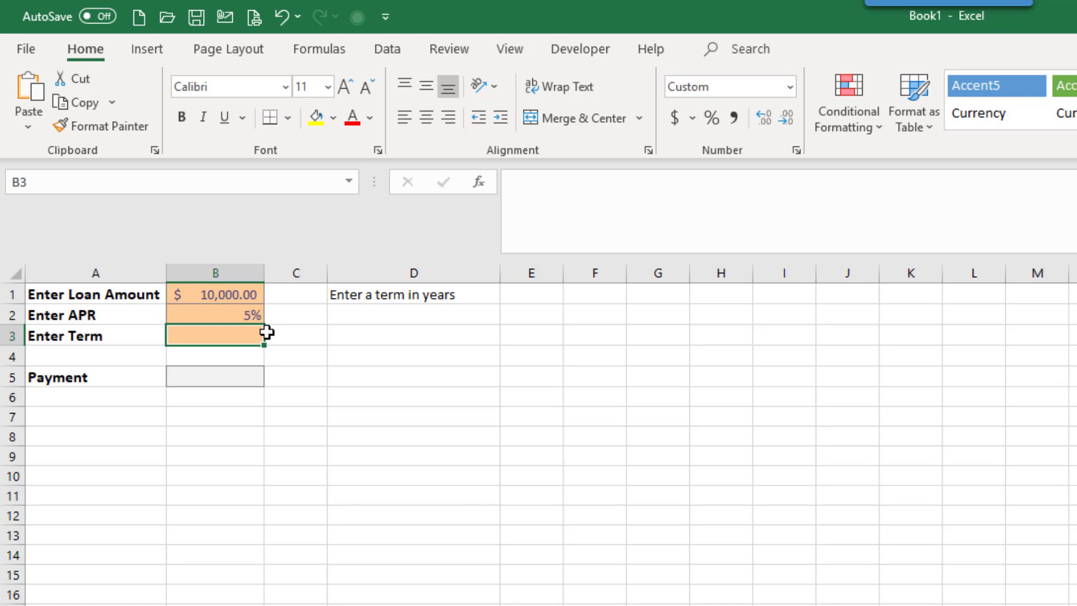
text(4)
key(Return)
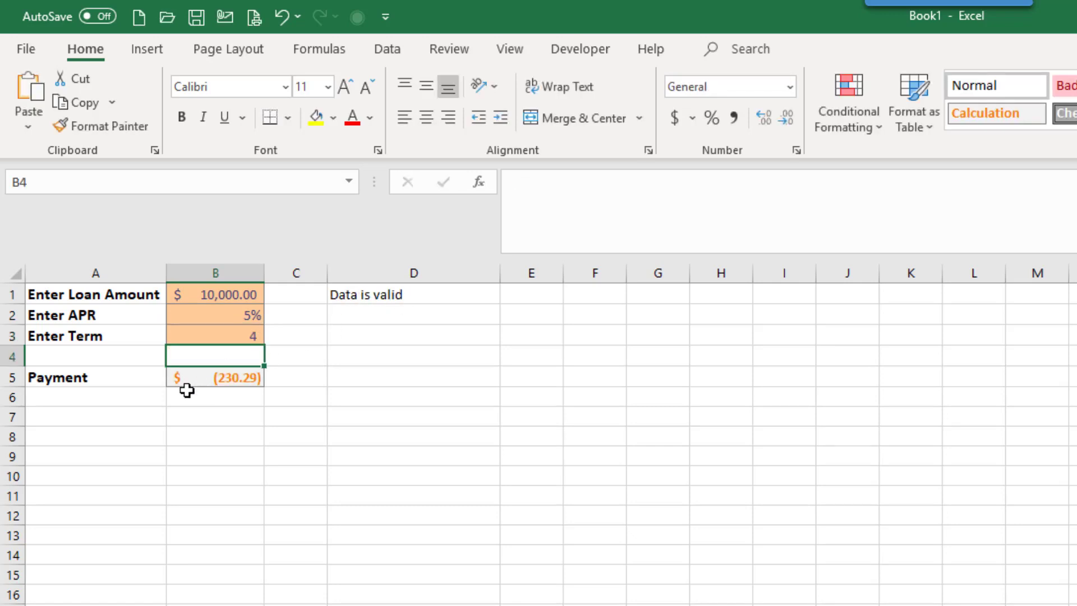
click(205, 382)
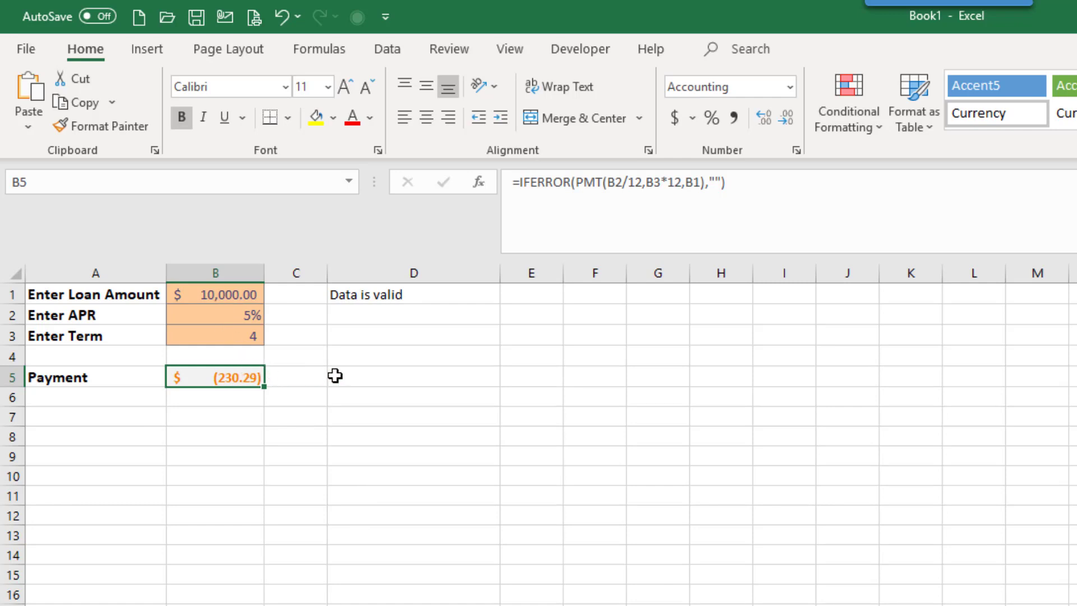
Clear the loan term in B3 to test the D1 prompt, and fill in 4 again
click(253, 336)
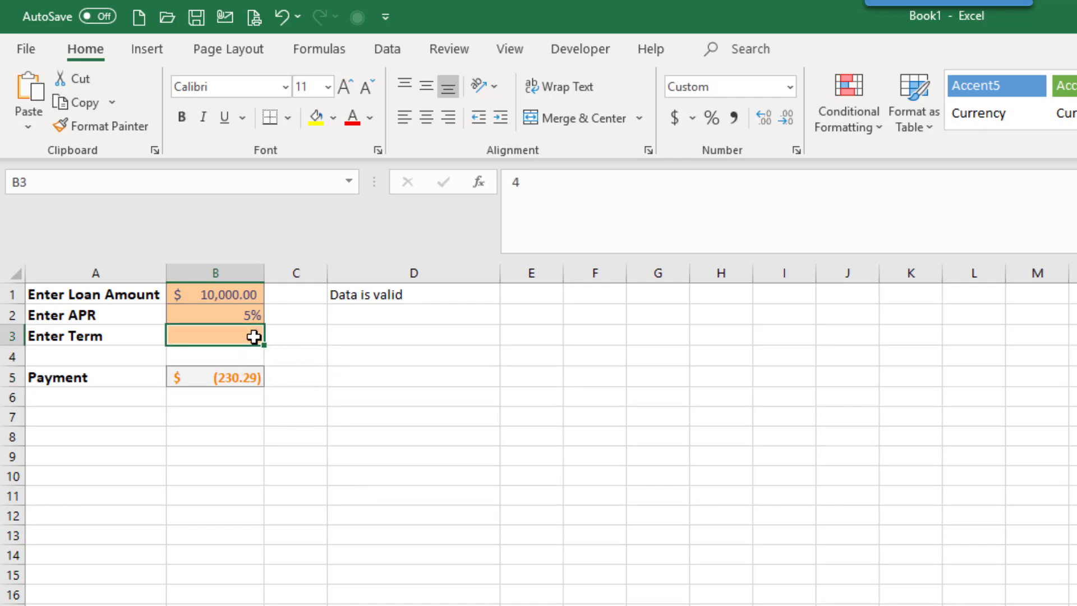
key(Delete)
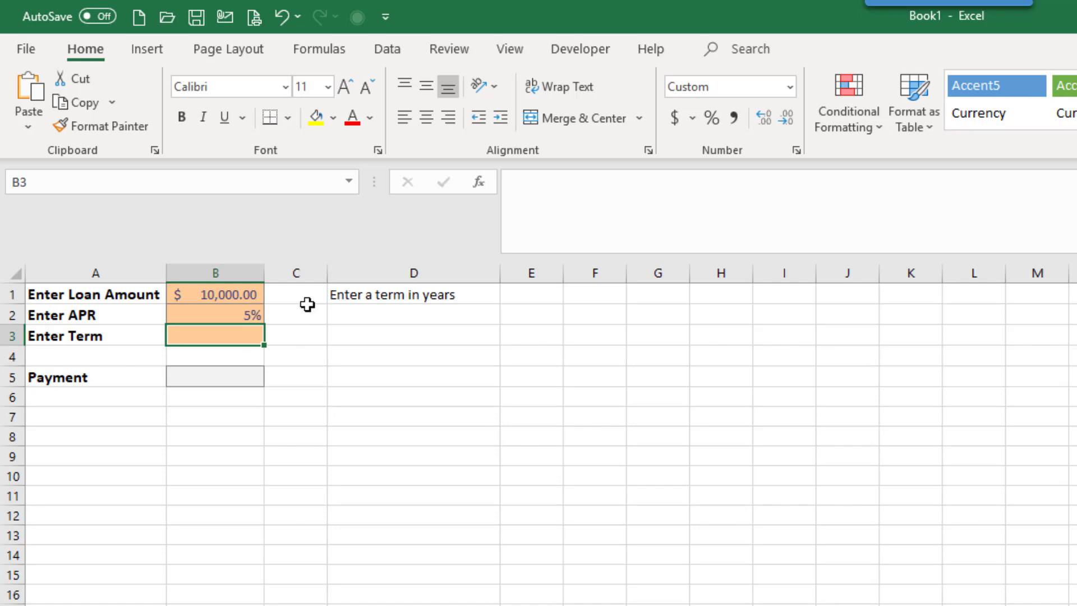
text(4)
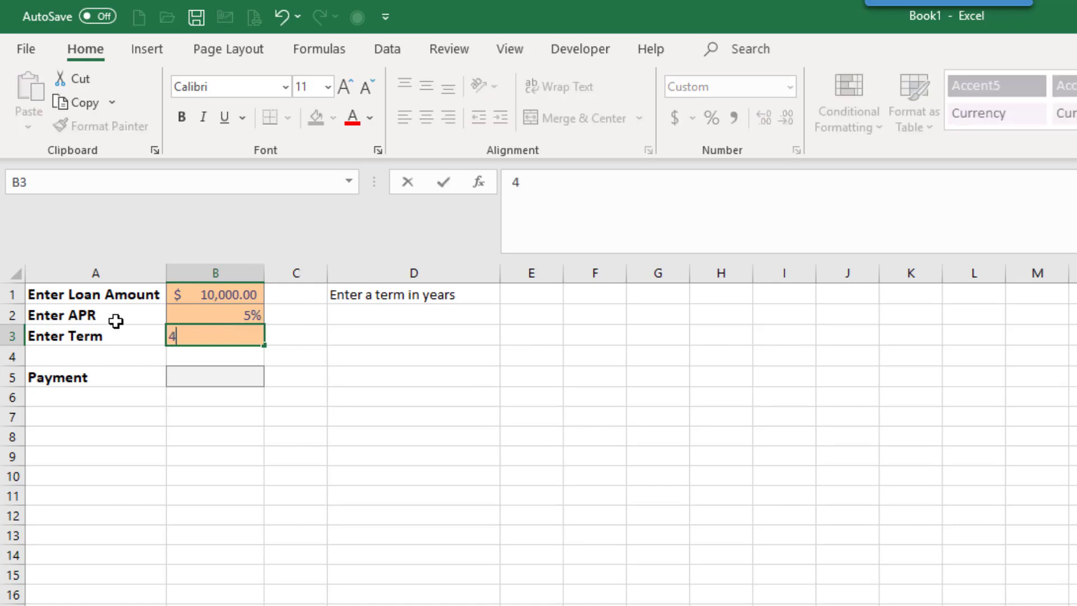
Clear the APR in B2 to test the D1 prompt, and enter 6% in its place
click(203, 314)
key(Delete)
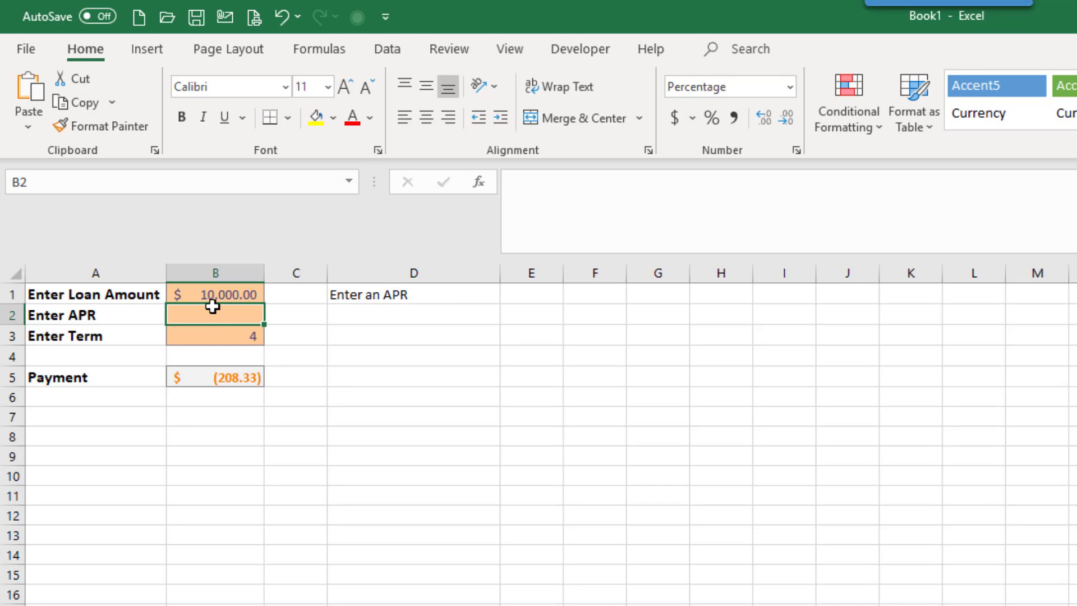
text(6)
click(286, 519)
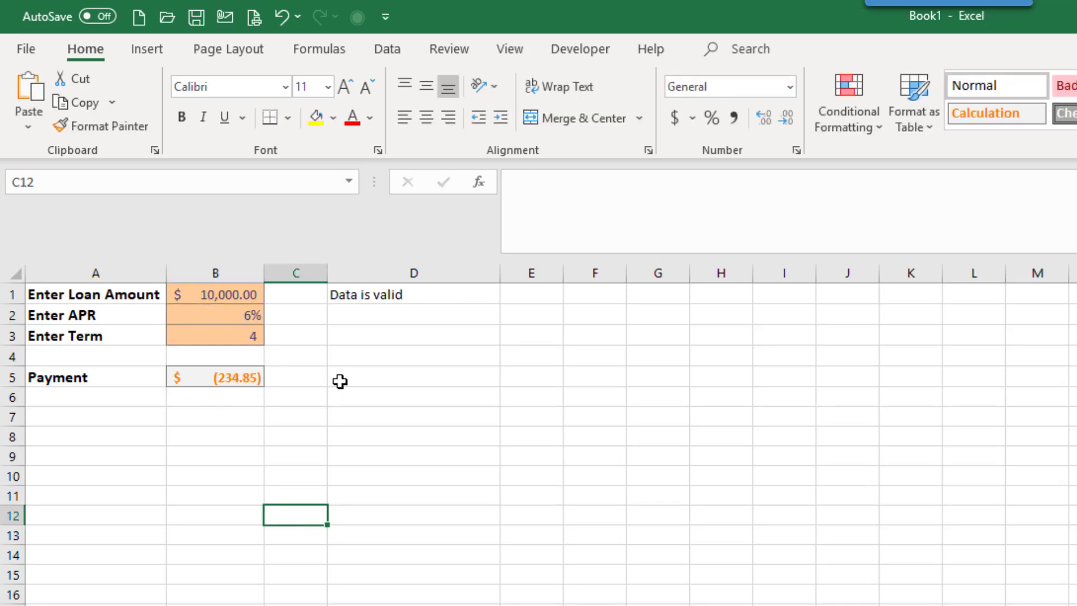
Open the IFS formula in D1 for editing
double_click(371, 293)
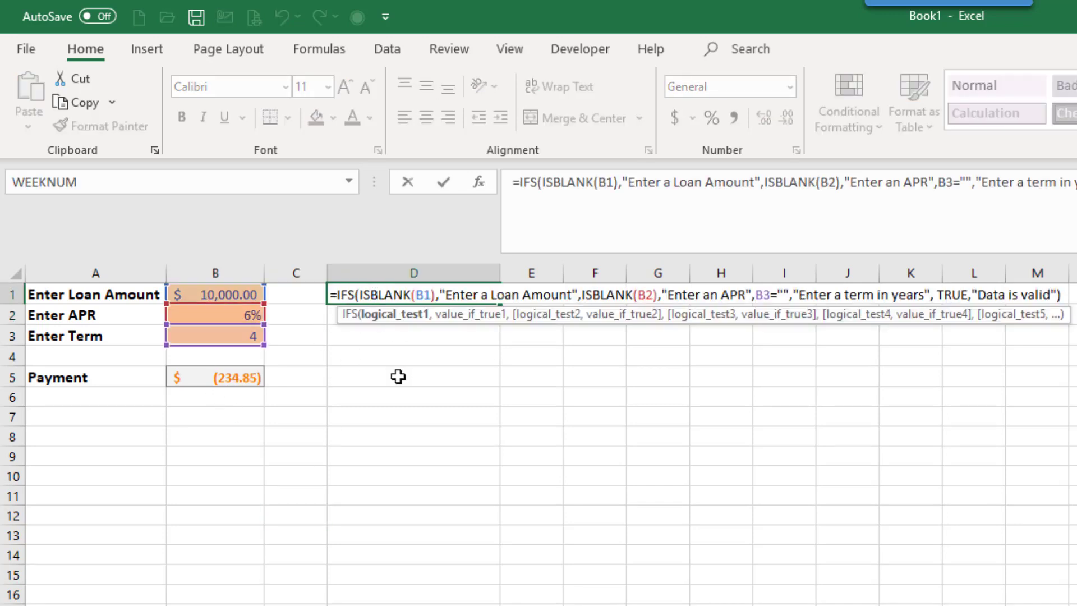